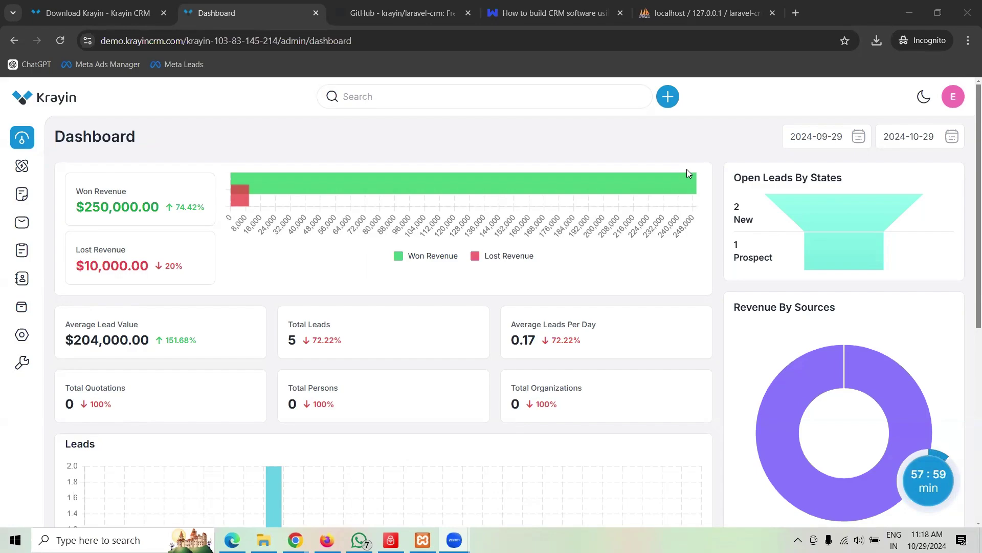
- Switch to the browser tab showing the krayin/laravel-crm GitHub repository
left_click(353, 6)
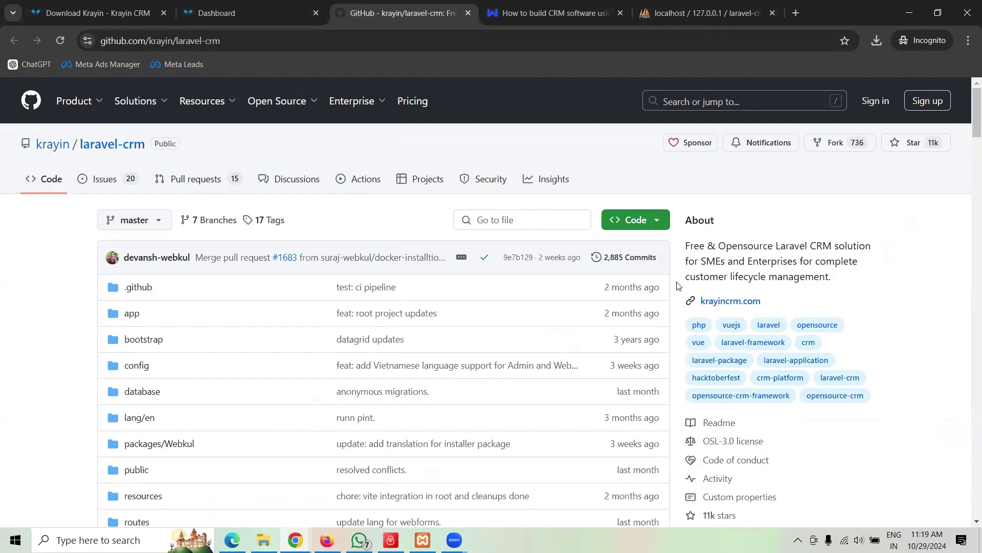
- Scroll down to the laravel-crm README with release v2.0.2 and the MIT license badge
scroll(597, 274, "down", 1)
scroll(596, 274, "down", 15)
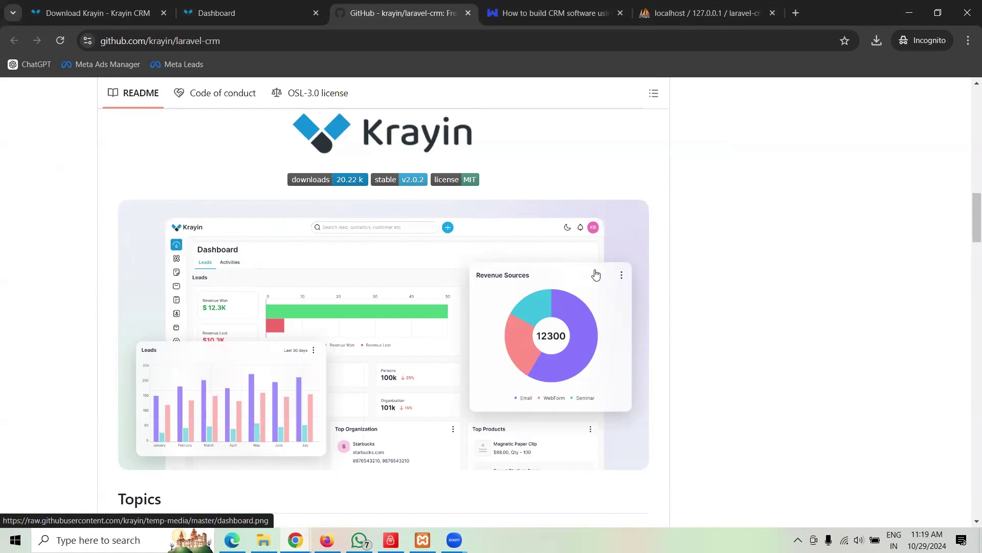
- Return to the Krayin demo dashboard and scroll through its revenue and lead statistics
left_click(258, 8)
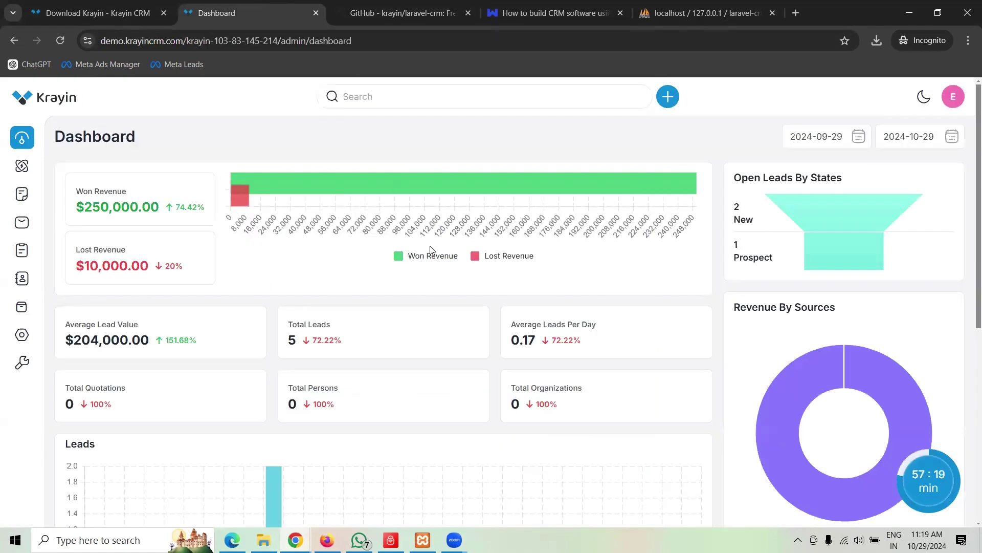
mouse_move(86, 256)
scroll(359, 278, "down", 5)
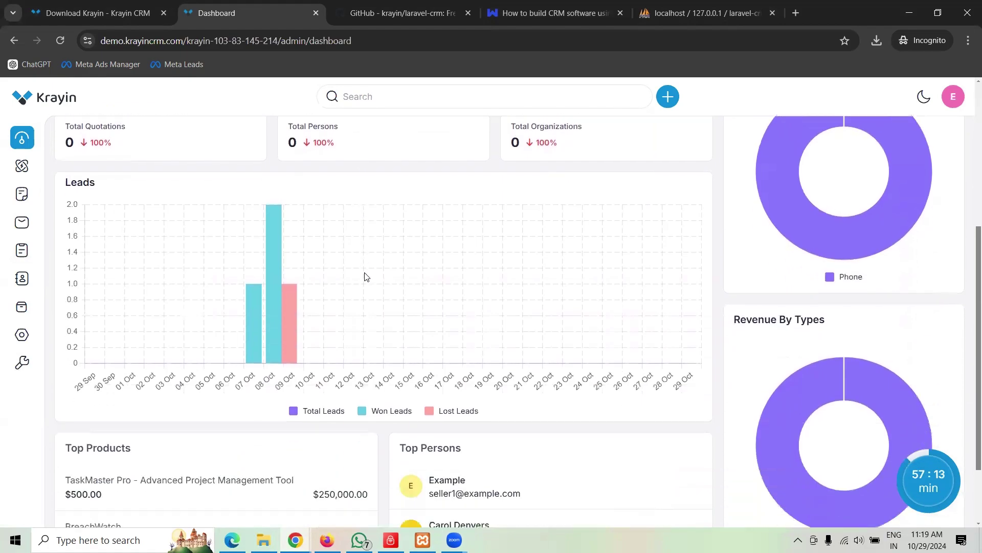
scroll(366, 277, "down", 2)
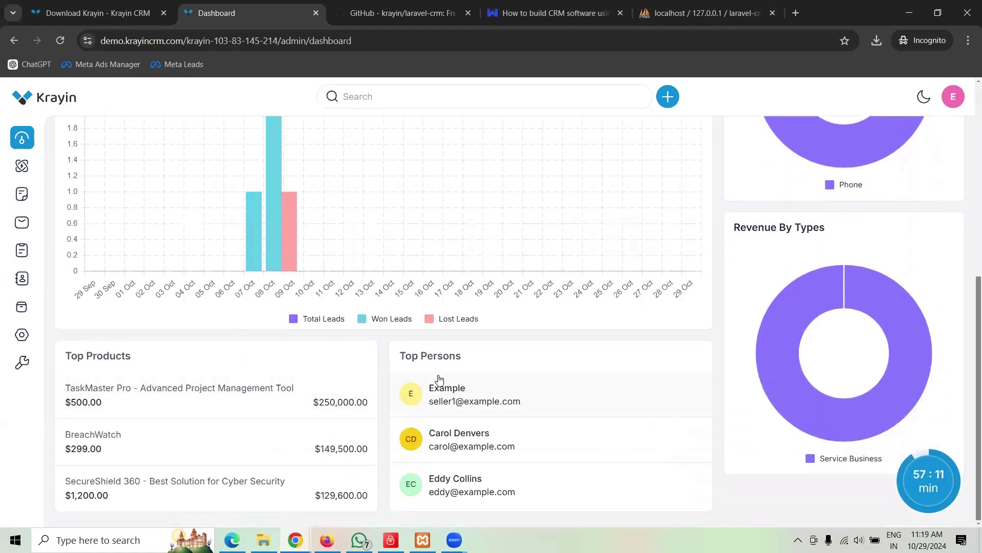
scroll(439, 379, "up", 7)
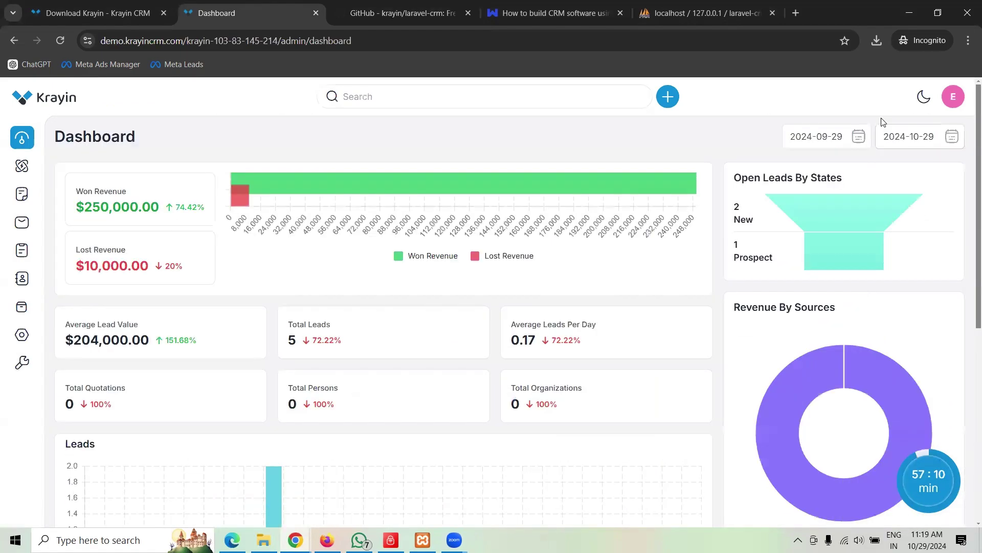
- Visit the My Account page from the avatar menu and go back to the dashboard
left_click(957, 102)
left_click(899, 147)
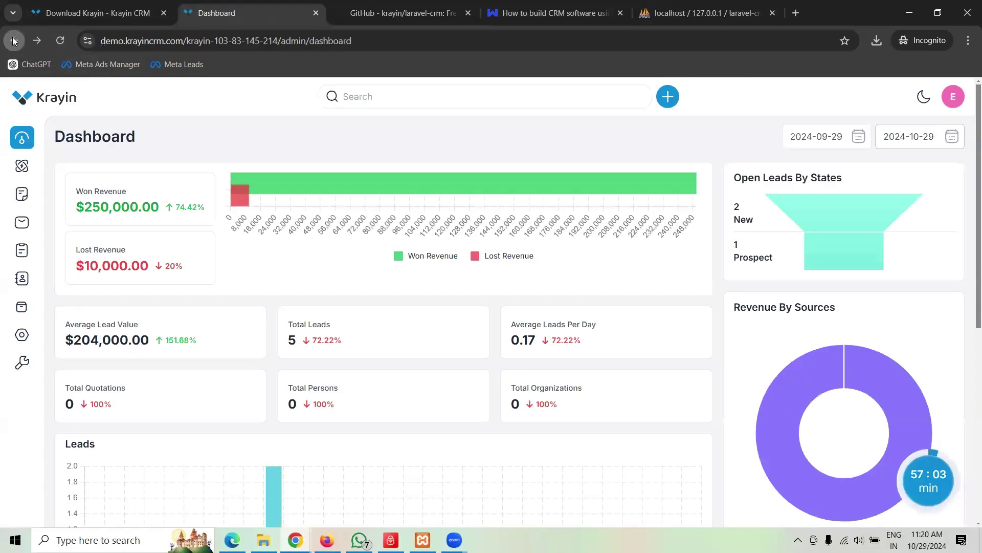
left_click(953, 98)
left_click(899, 148)
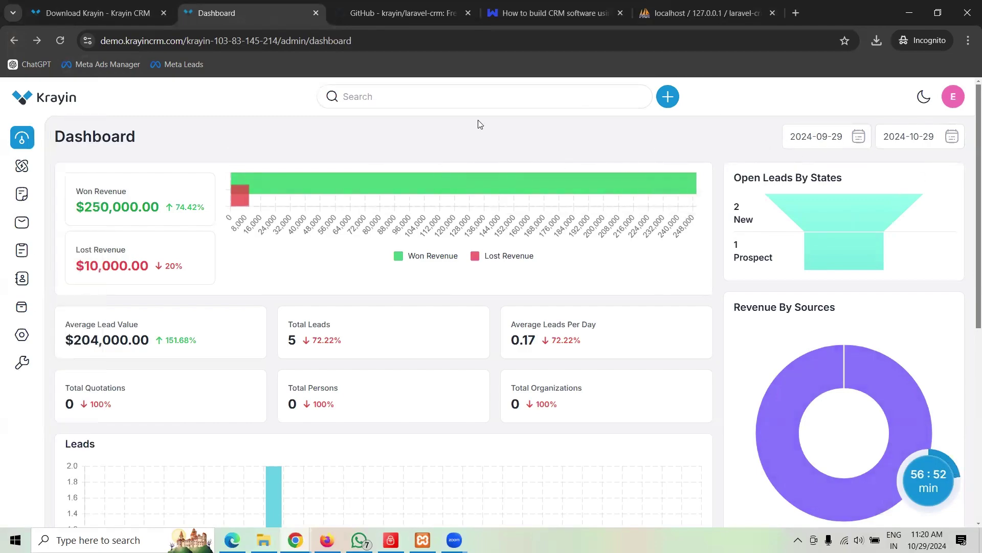
- On the Leads board, drag the ProjectPulse enquiry from New through Follow Up into Negotiation
left_click(44, 171)
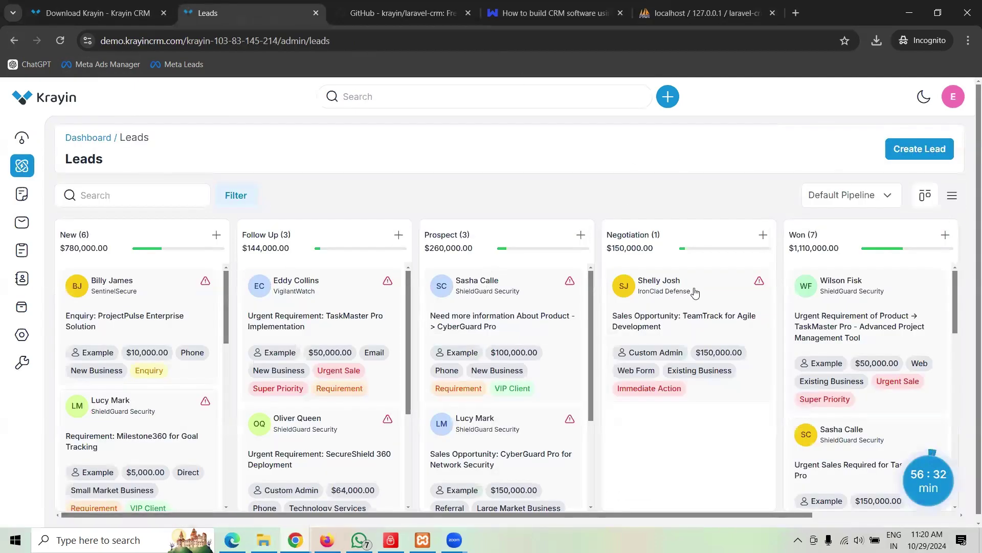
scroll(583, 258, "down", 1)
scroll(506, 358, "down", 3)
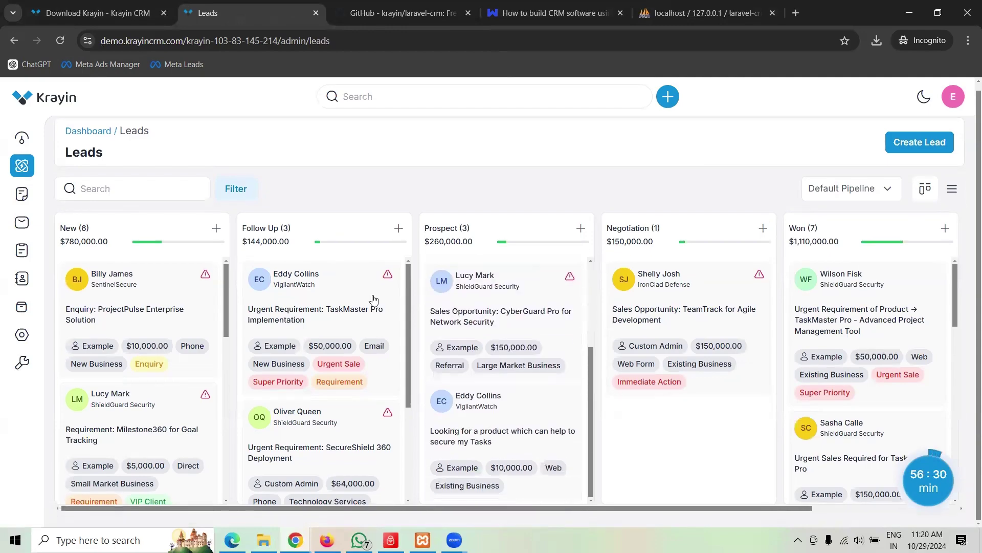
scroll(377, 300, "down", 3)
scroll(164, 327, "down", 10)
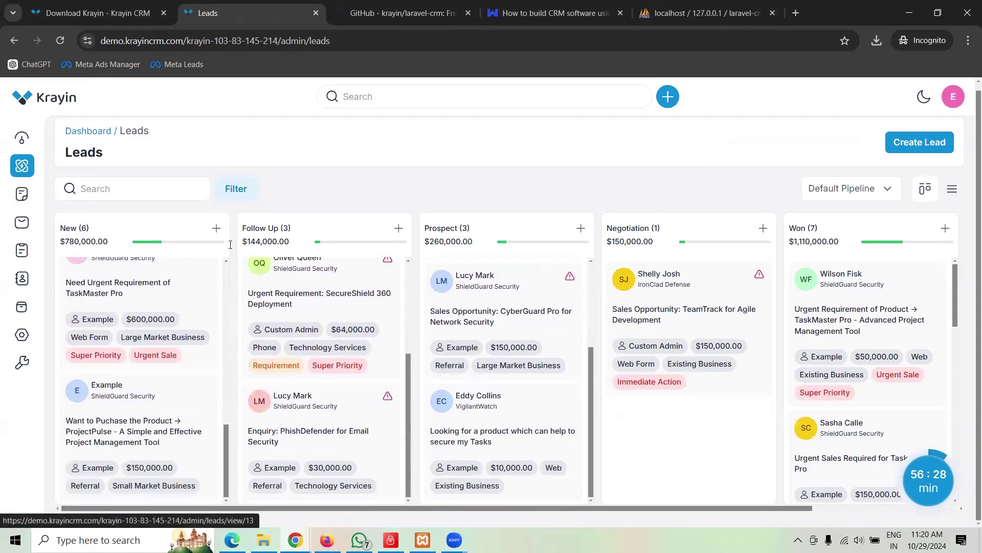
scroll(217, 341, "up", 3)
scroll(169, 327, "up", 6)
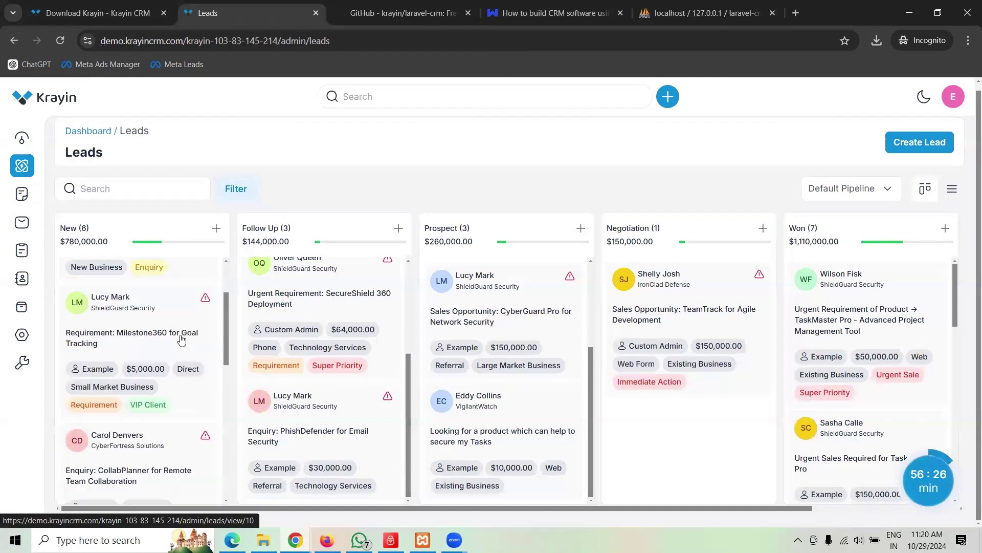
left_click_drag(121, 281, 476, 289)
left_click_drag(476, 289, 702, 401)
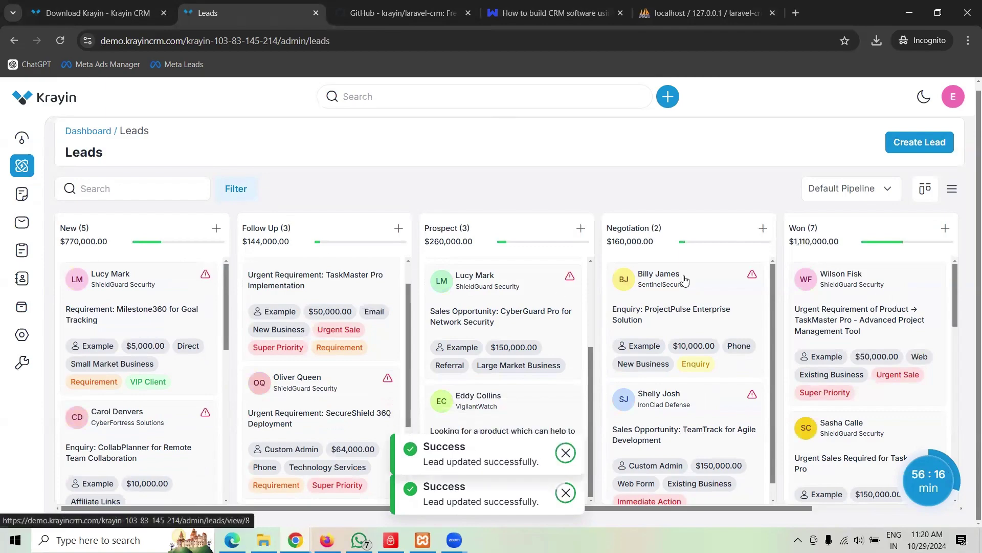
- Glance at the pipeline list, view the leads as a table, then return to kanban view
left_click(861, 198)
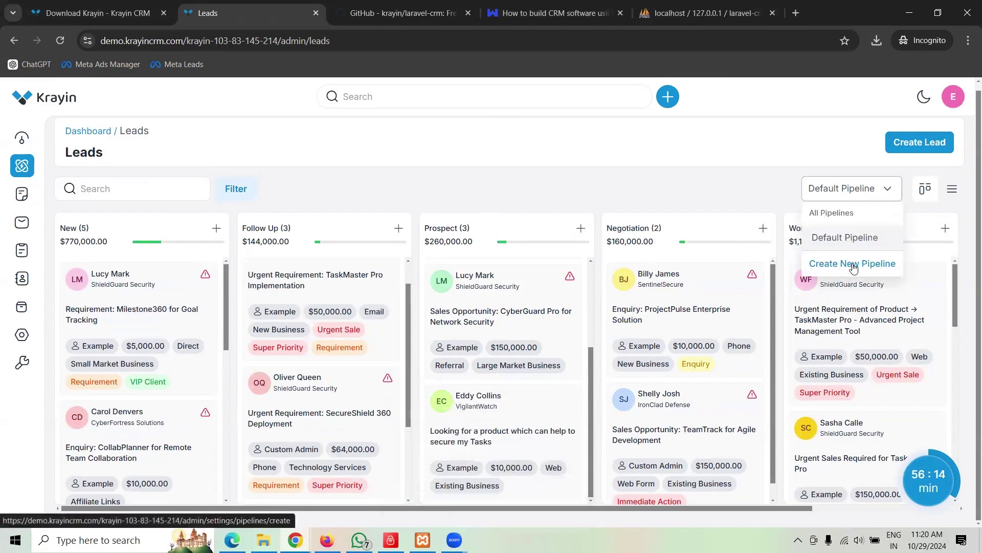
left_click(721, 165)
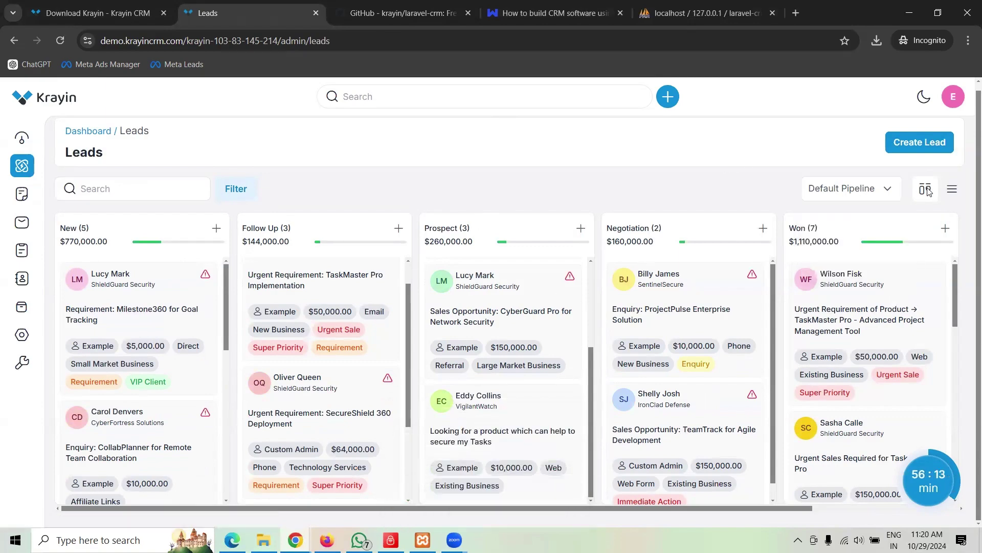
left_click(954, 191)
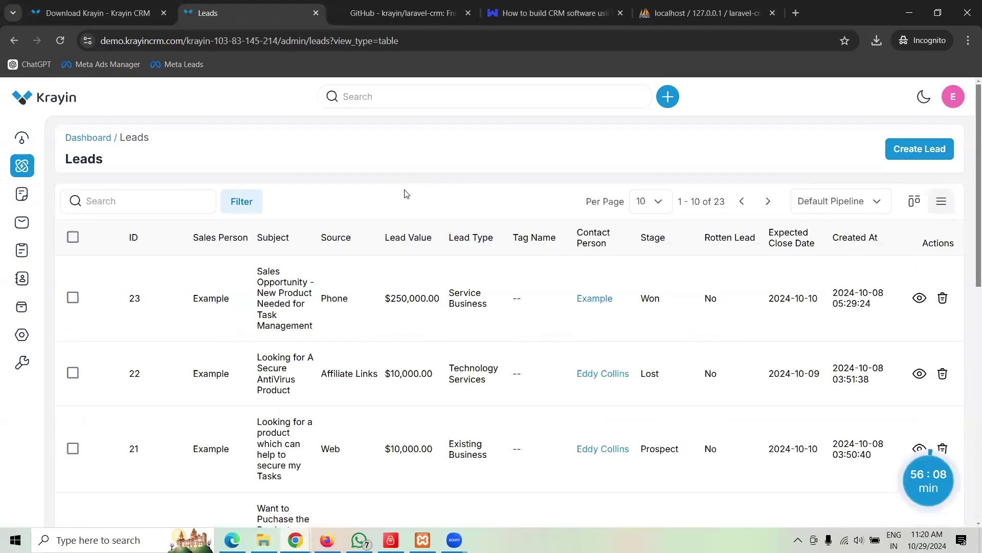
scroll(554, 273, "down", 7)
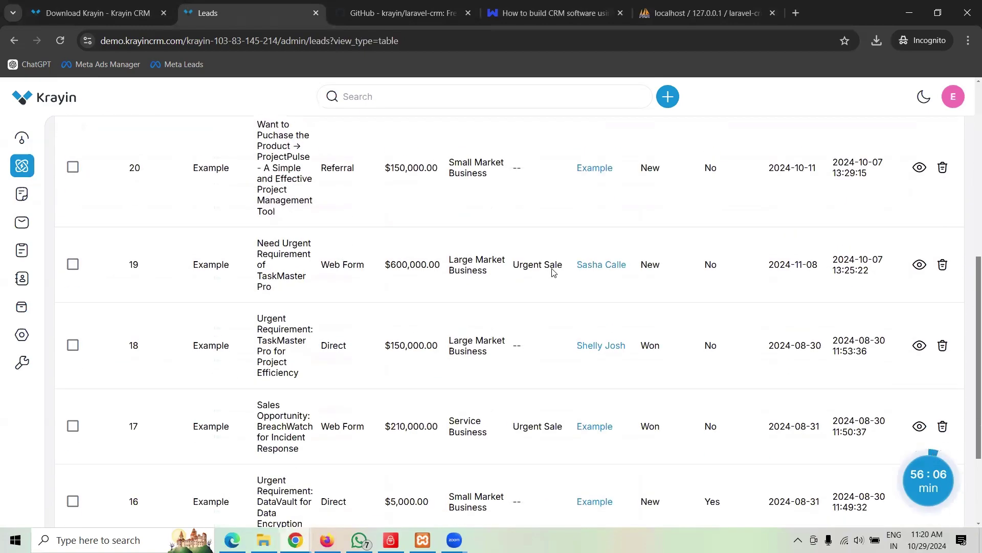
scroll(554, 273, "up", 7)
left_click(916, 204)
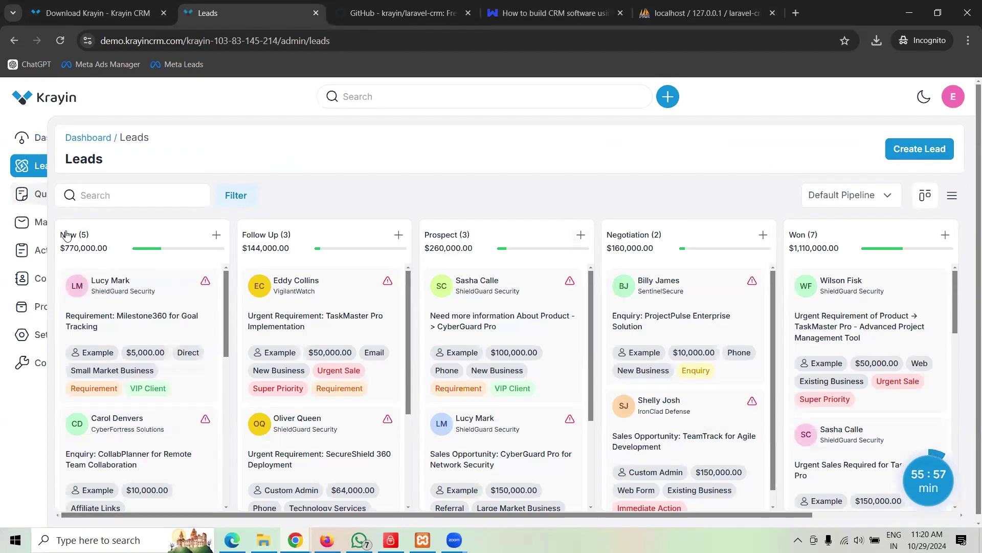
- Browse Quotes and the Mail Inbox, then open the Activities list of 18 scheduled items
left_click(21, 198)
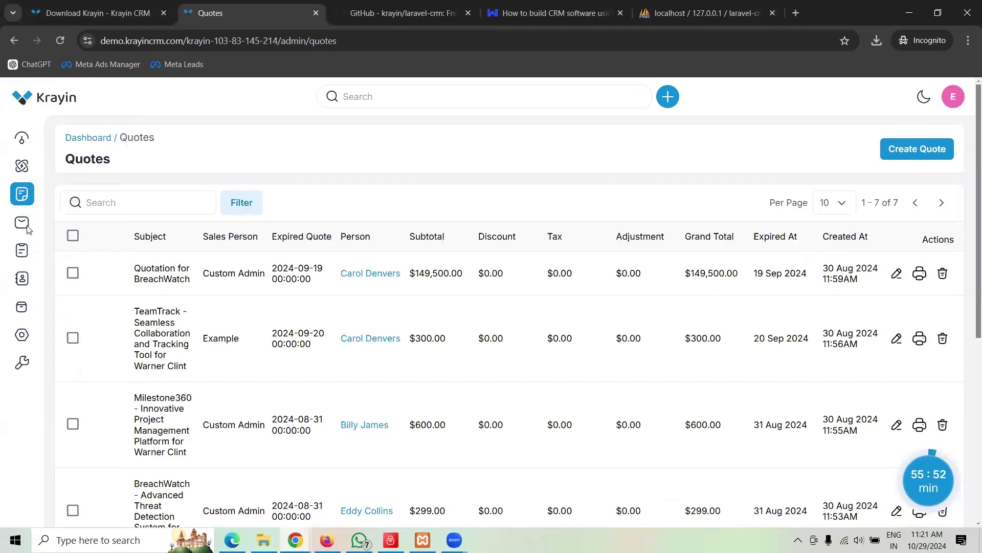
mouse_move(44, 221)
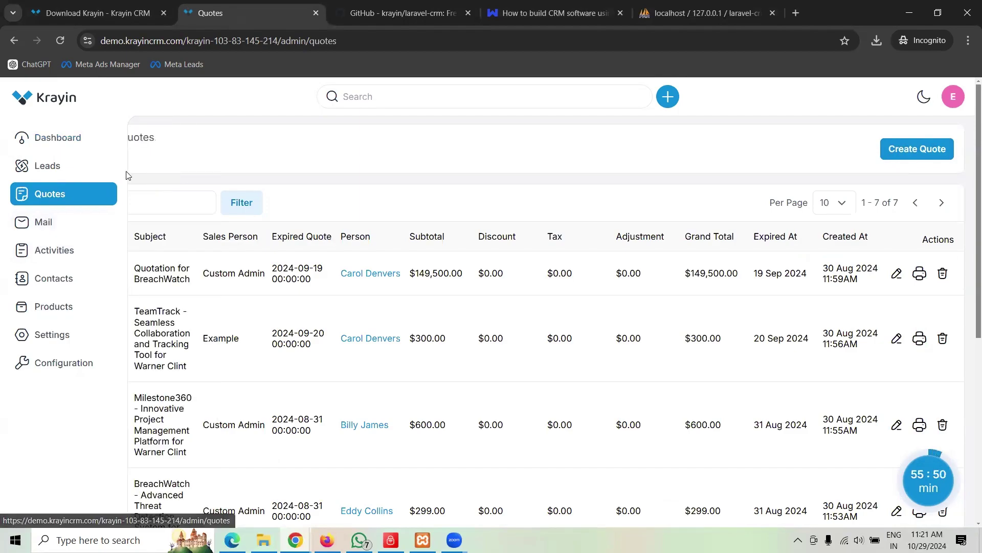
left_click(159, 139)
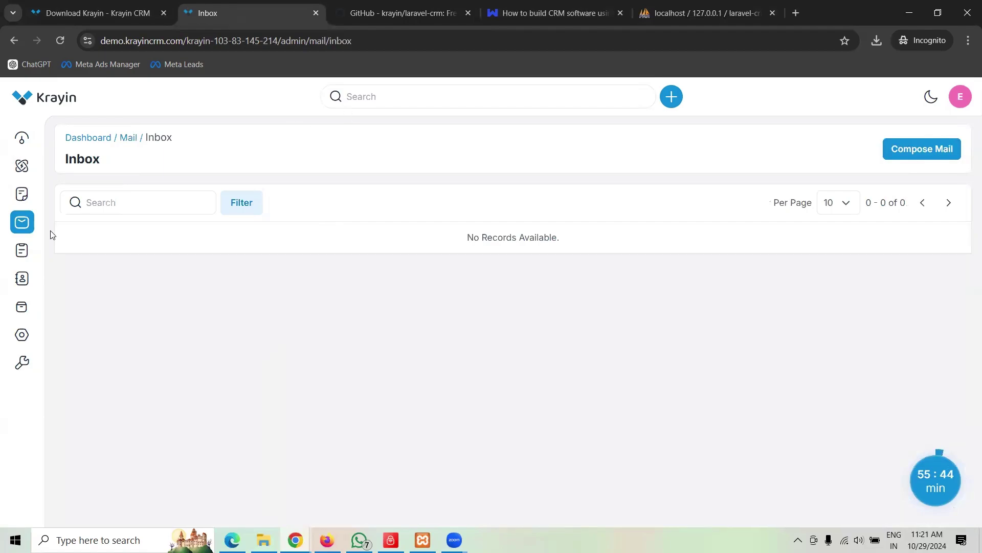
left_click(32, 251)
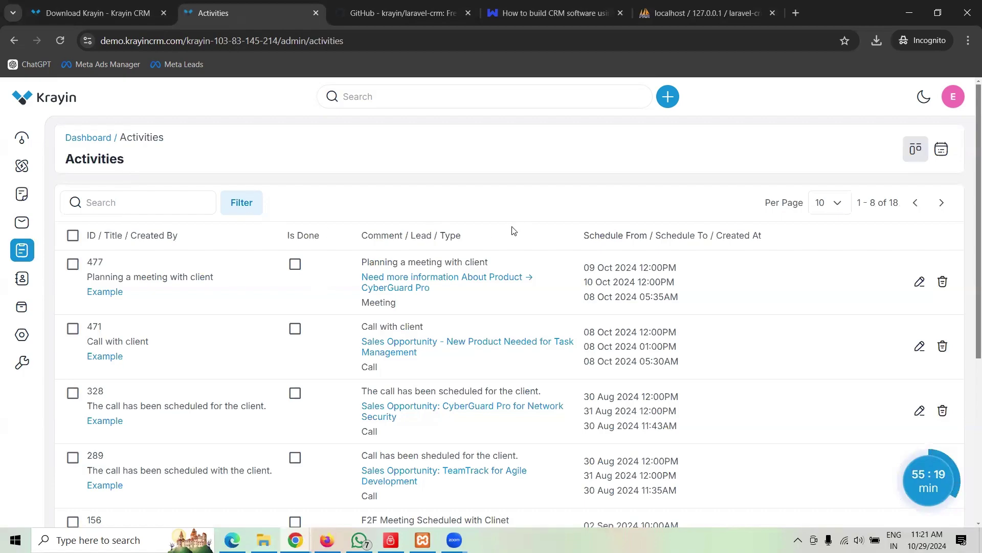
mouse_move(53, 286)
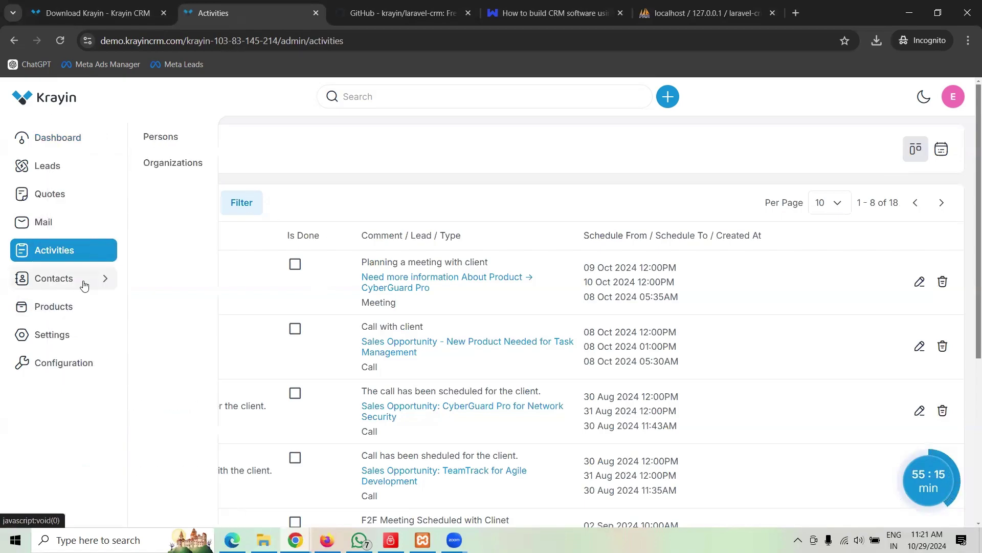
- Start a new person contact and move through its Name, Emails and Contact Numbers fields
left_click(176, 142)
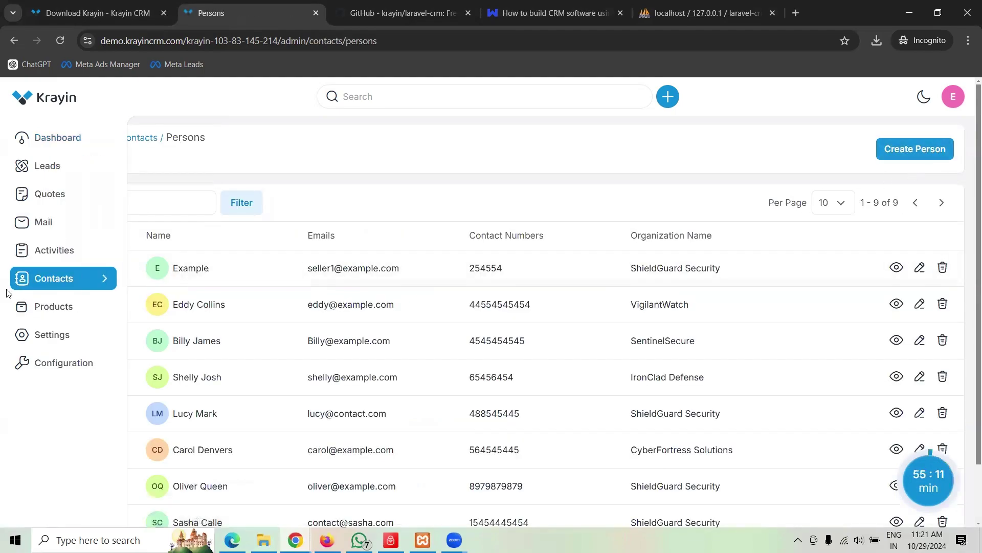
left_click(915, 151)
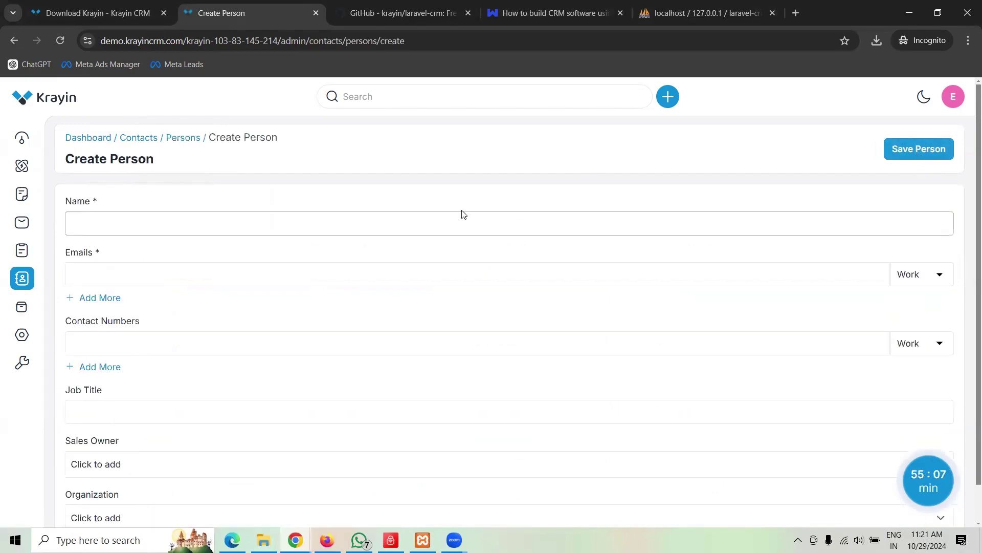
left_click(241, 224)
key("Tab")
scroll(131, 271, "down", 1)
key("Tab")
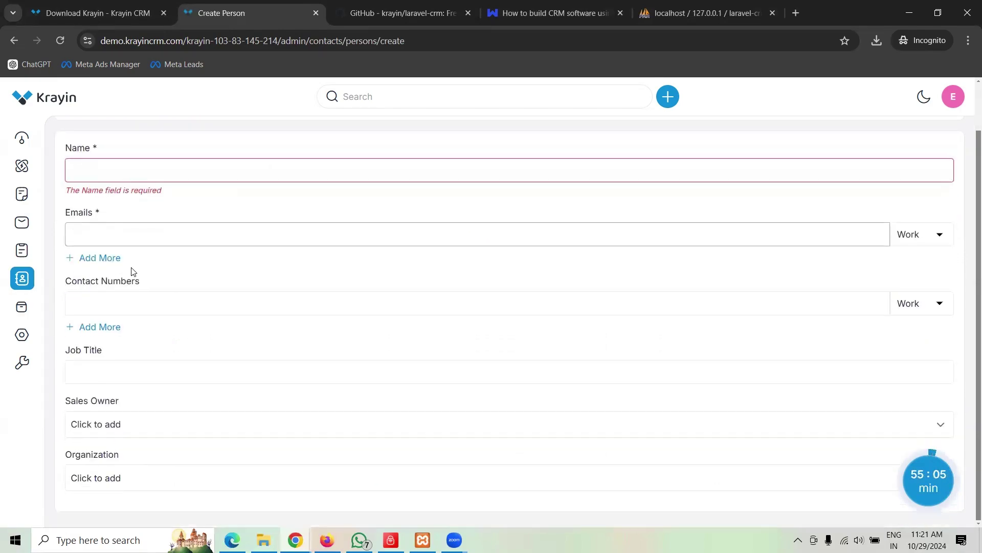
scroll(160, 358, "down", 1)
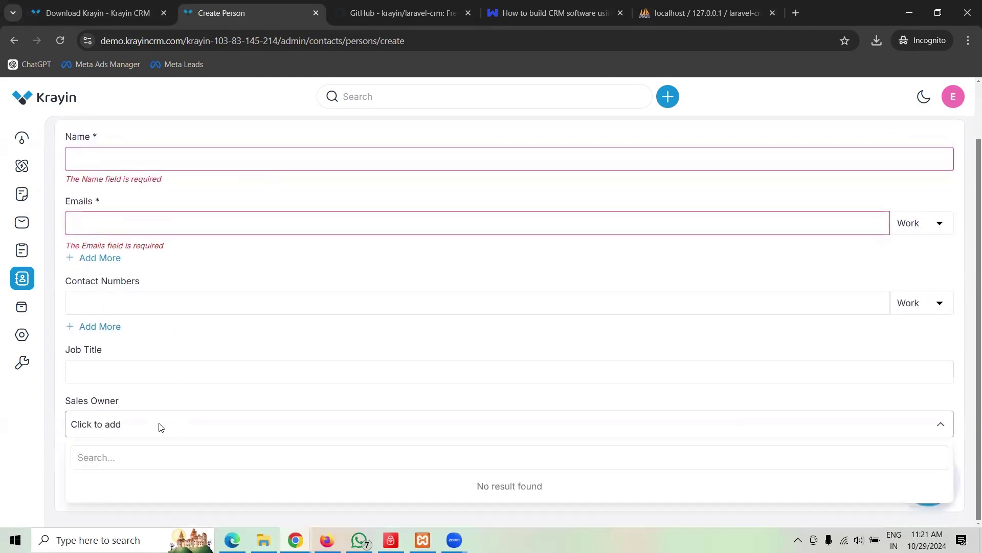
left_click(168, 400)
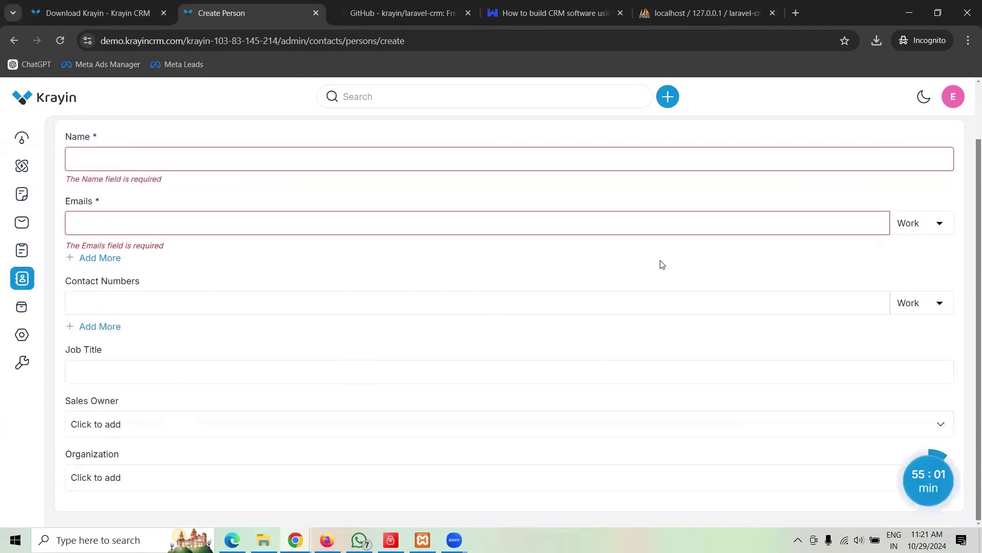
scroll(31, 118, "up", 2)
- Open Create Organization from Contacts > Organizations, then open the Products list of 10 products
mouse_move(101, 281)
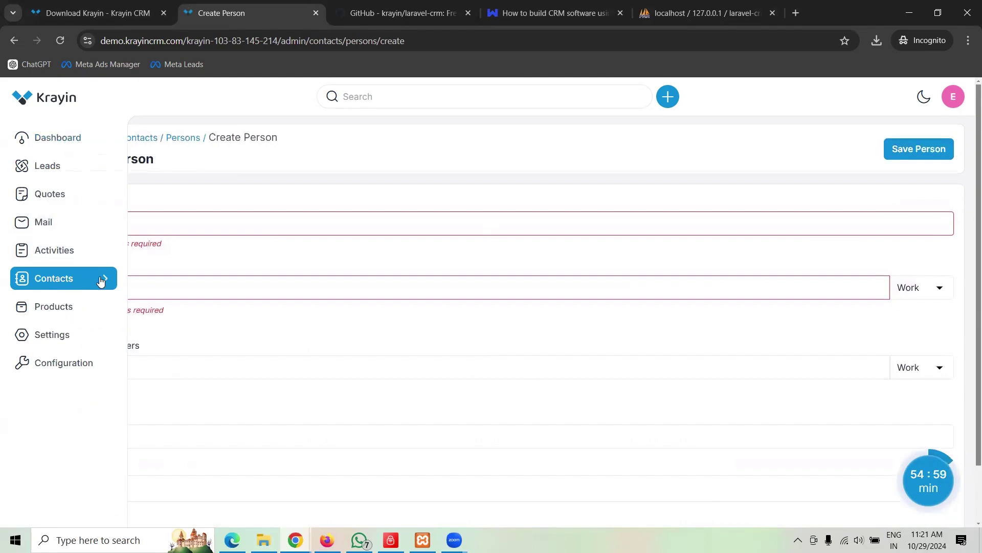
left_click(164, 159)
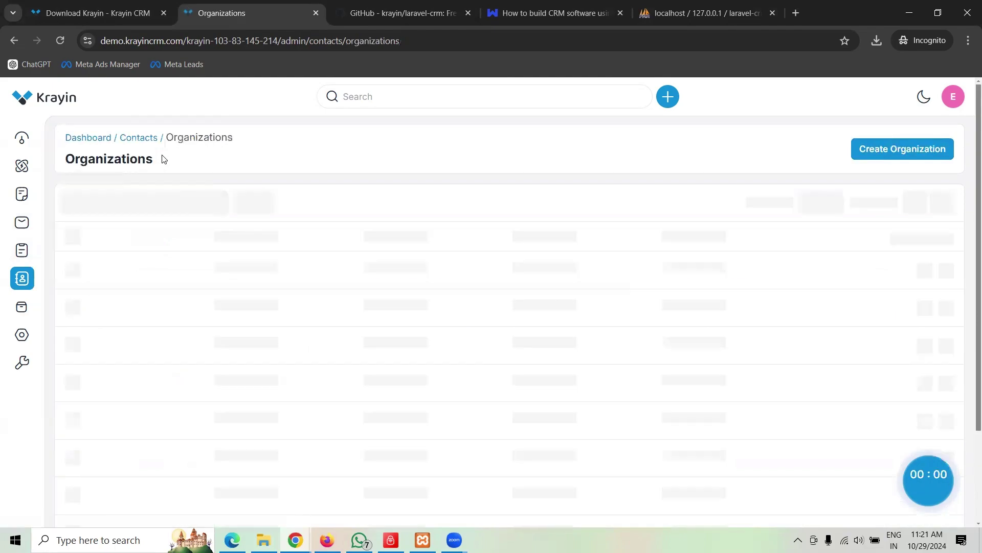
left_click(914, 156)
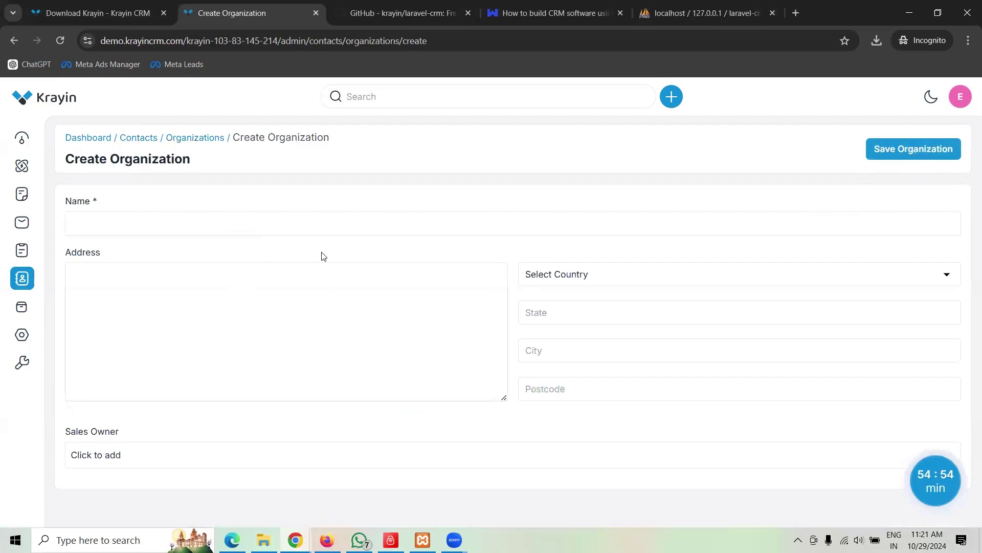
mouse_move(30, 265)
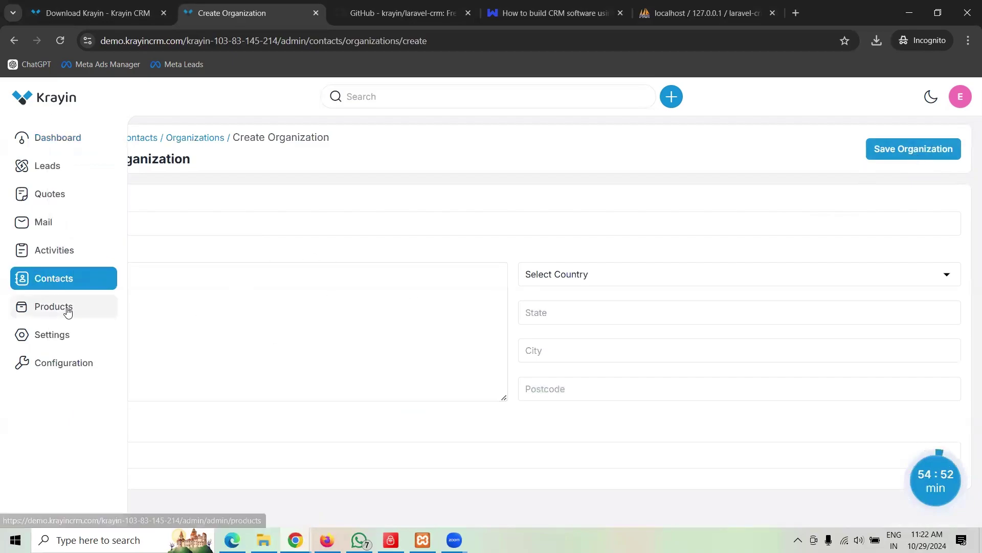
left_click(68, 310)
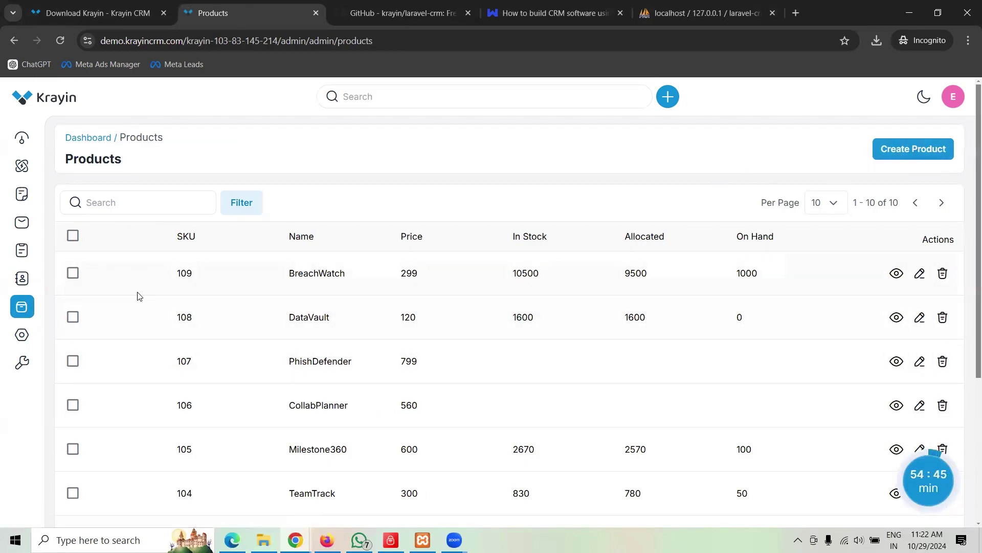
- Open Settings, check the lead Sources list, then return and scroll to Email Templates, Workflows and Tags
left_click(65, 336)
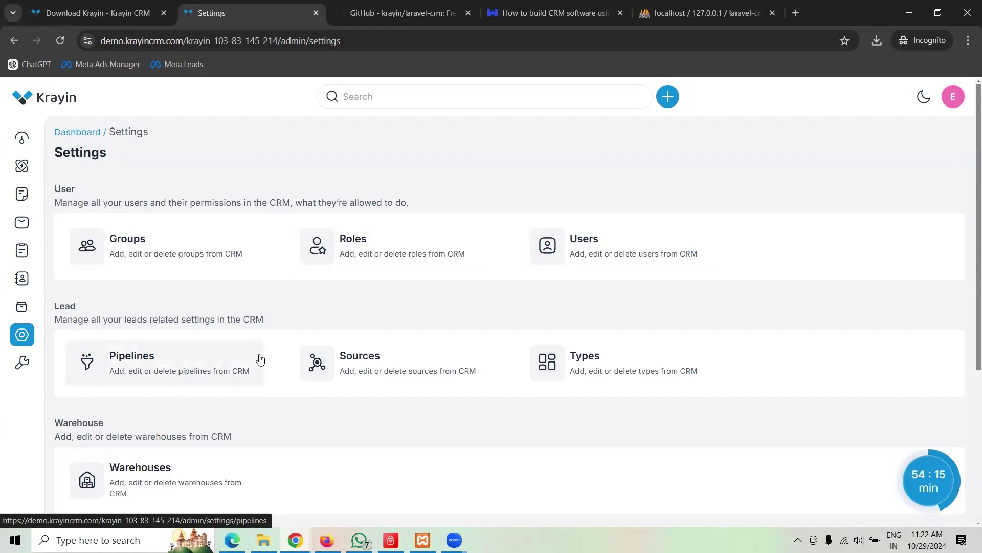
left_click(386, 372)
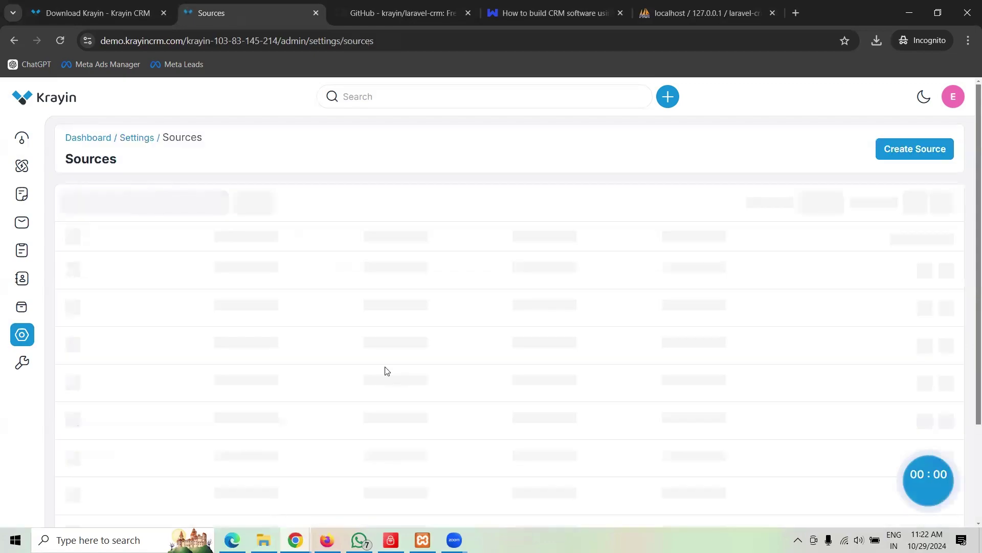
scroll(415, 292, "down", 1)
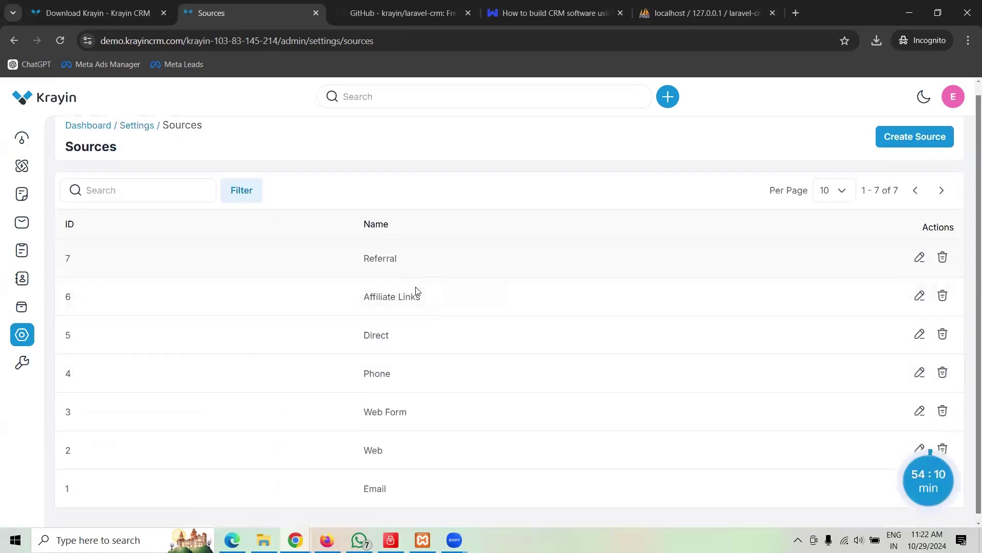
left_click(14, 41)
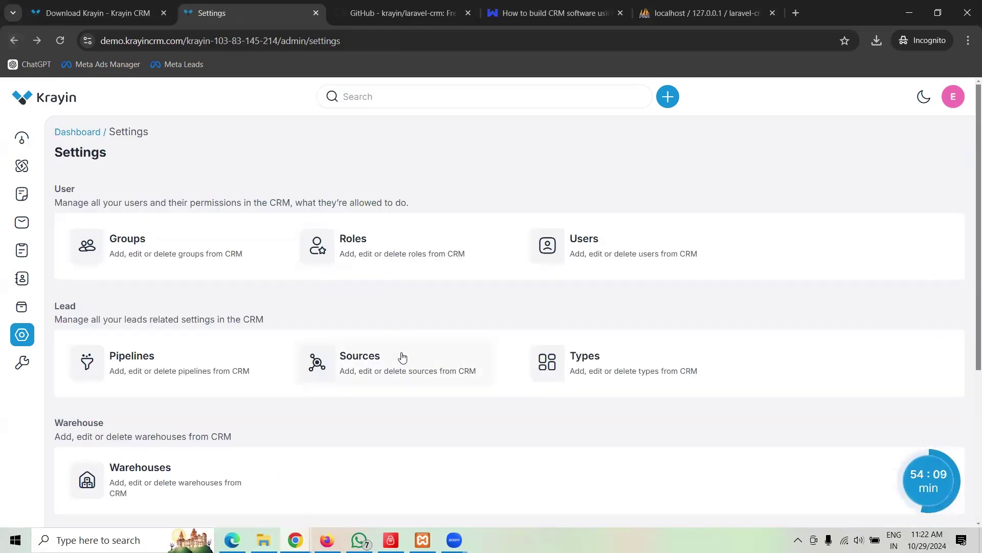
scroll(567, 388, "down", 4)
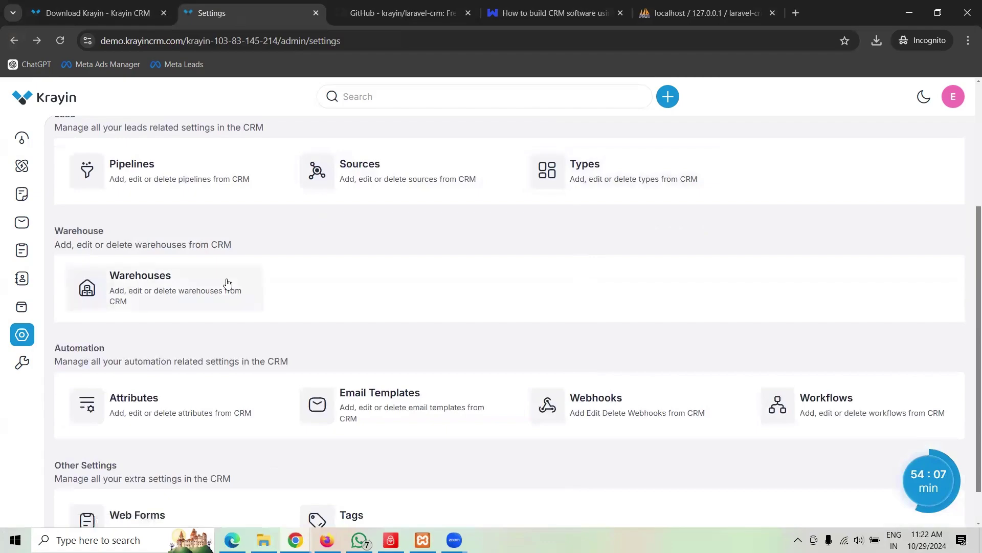
scroll(228, 283, "down", 1)
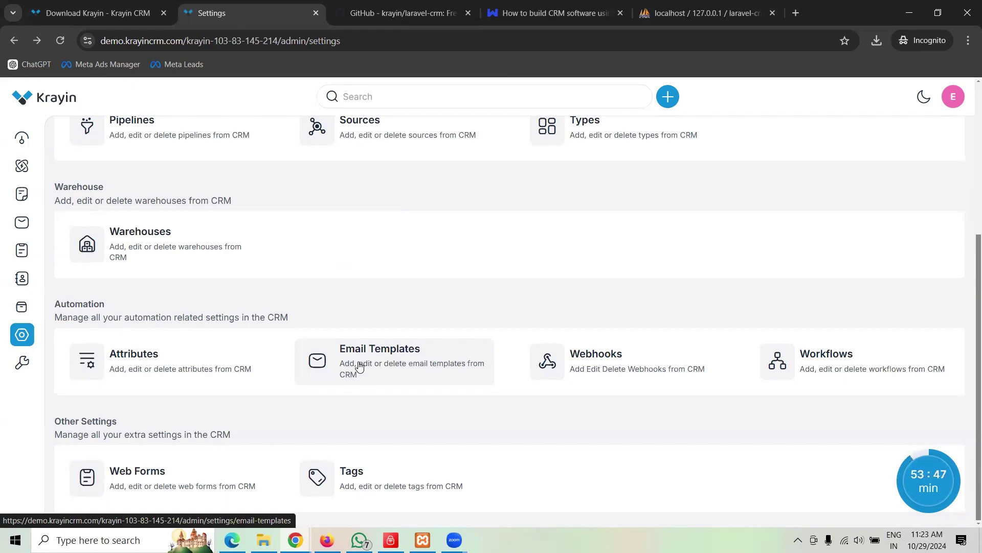
- Check the language options under Configuration > General > Locale Settings without saving, then return to the dashboard
left_click(57, 358)
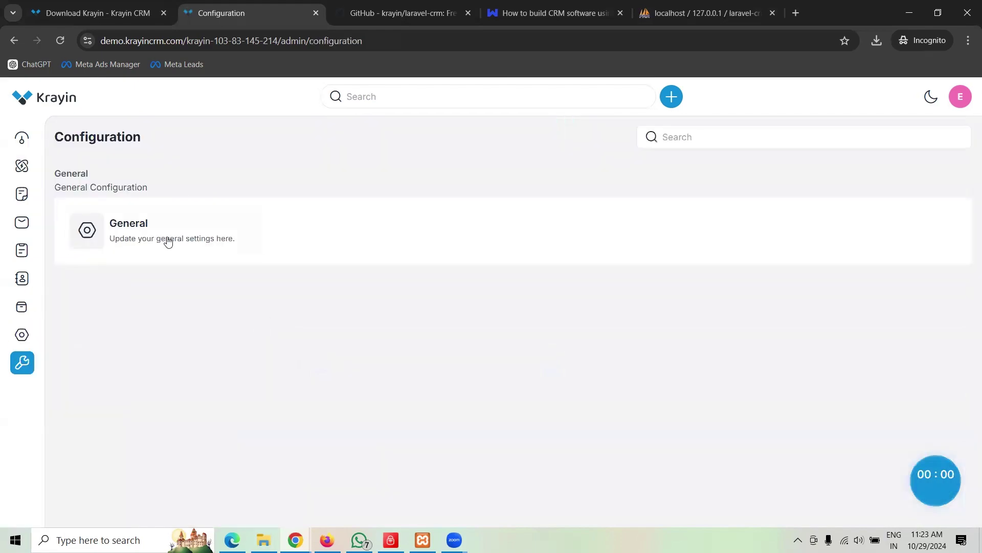
left_click(164, 239)
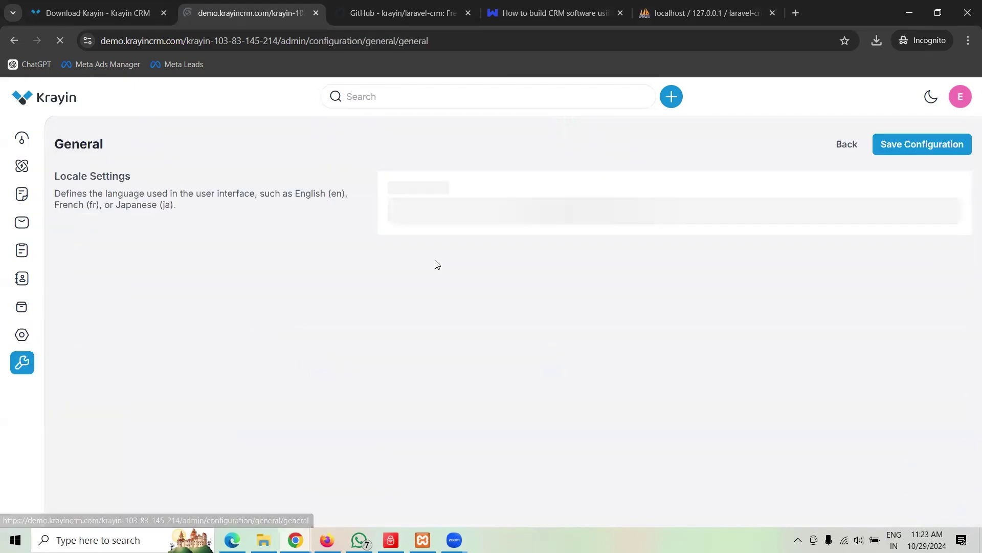
left_click(544, 208)
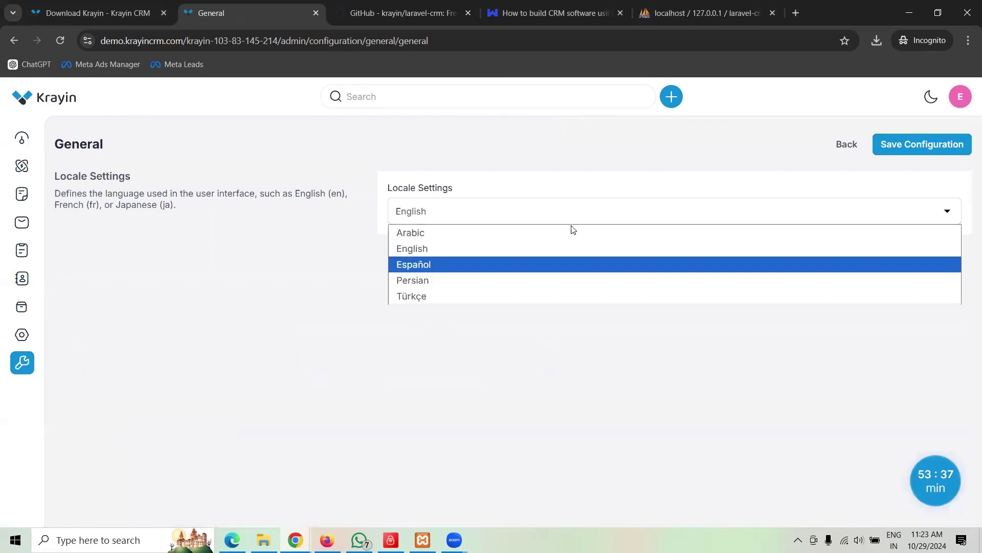
left_click(845, 144)
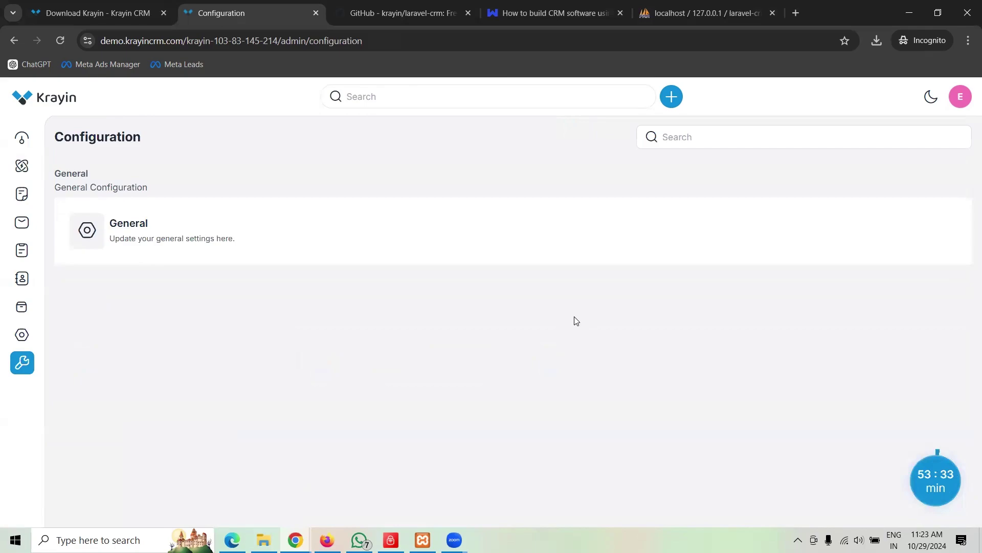
left_click(27, 144)
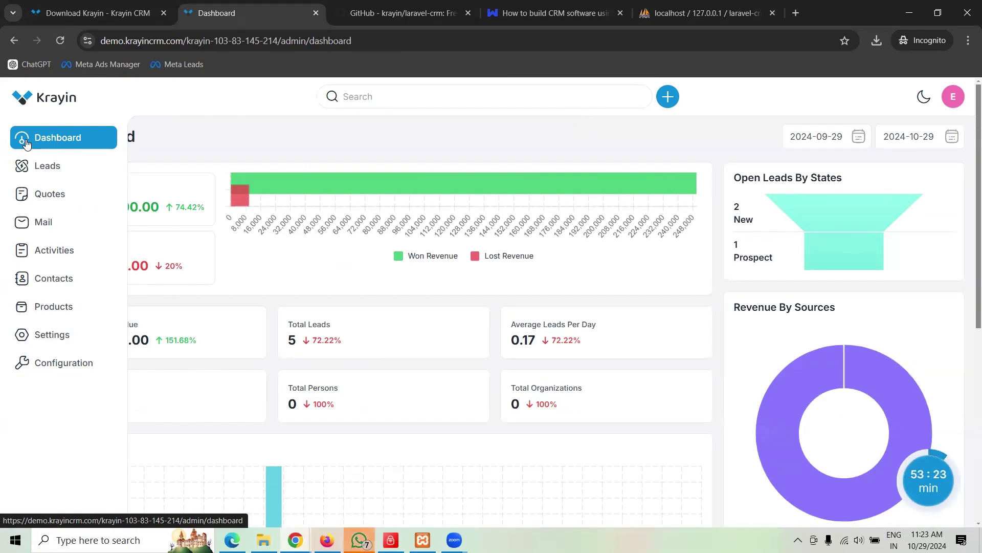
- On the GitHub README, scroll to the Requirements list and select its text
left_click(369, 4)
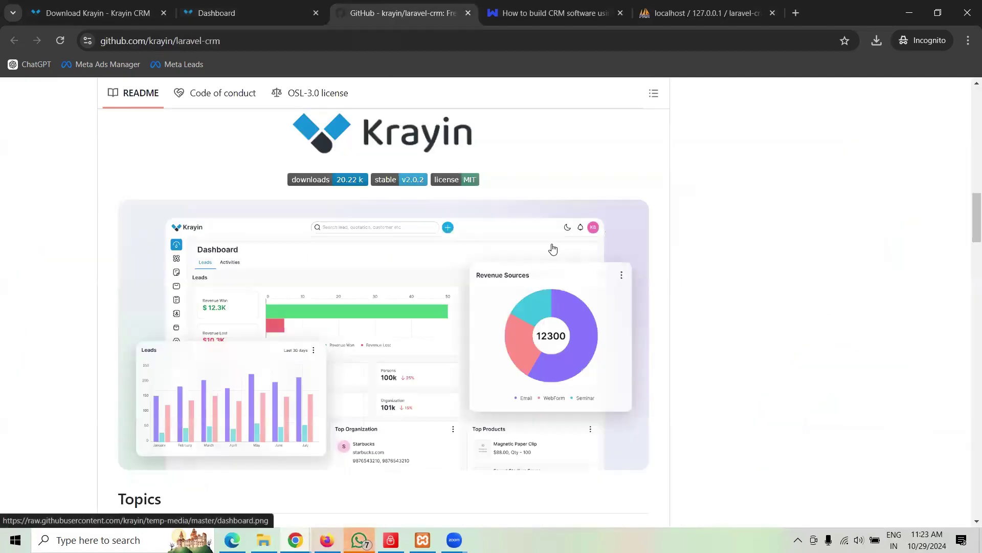
scroll(553, 255, "up", 15)
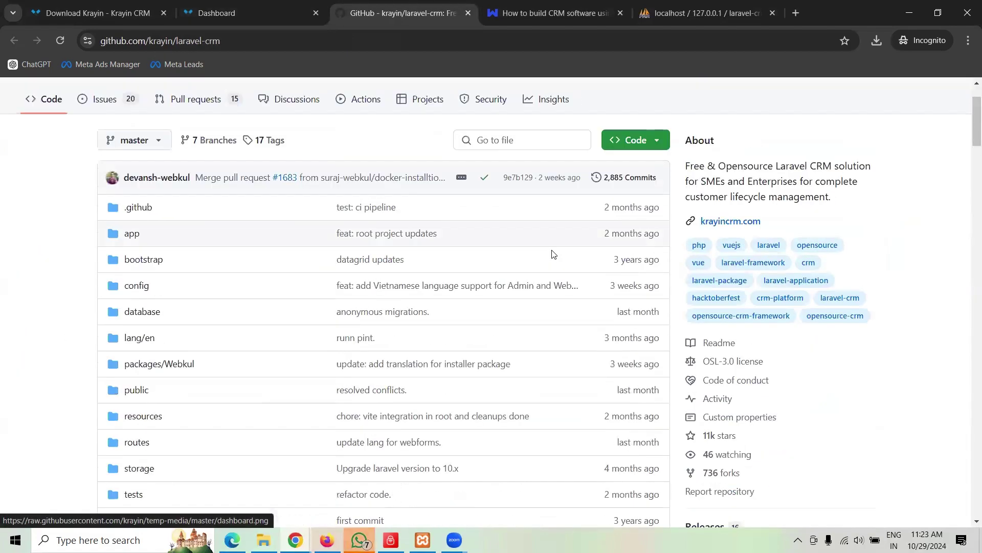
scroll(554, 254, "down", 7)
scroll(552, 254, "down", 20)
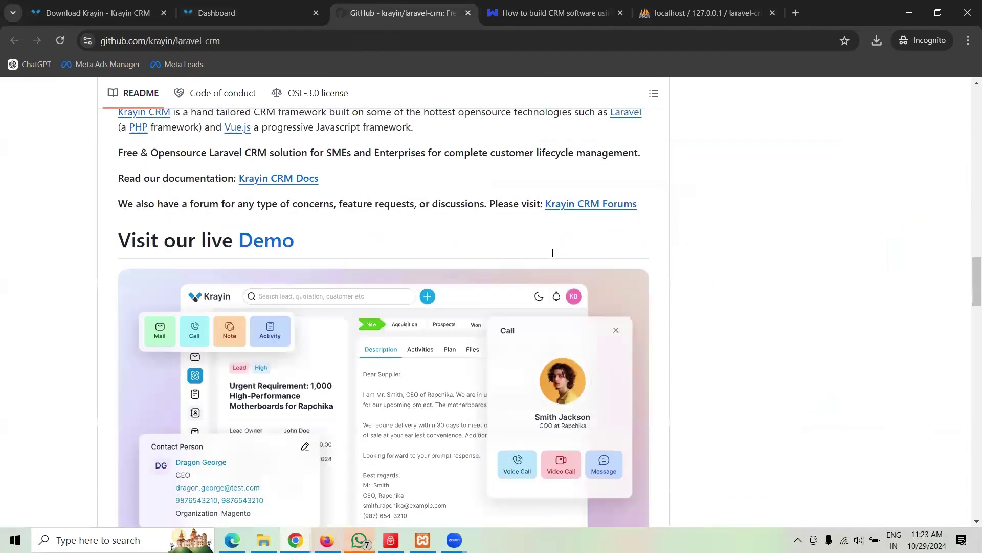
scroll(553, 253, "down", 2)
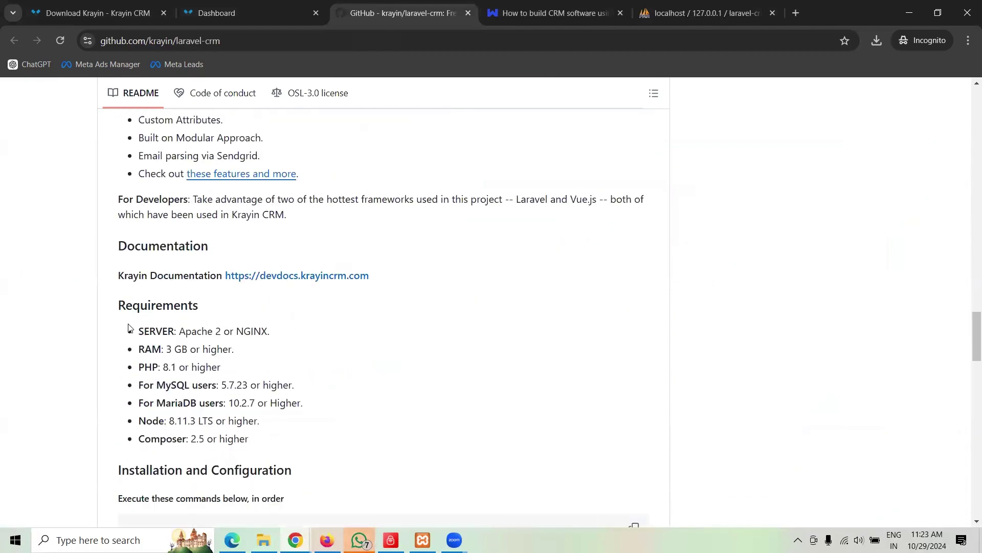
left_click_drag(124, 307, 330, 454)
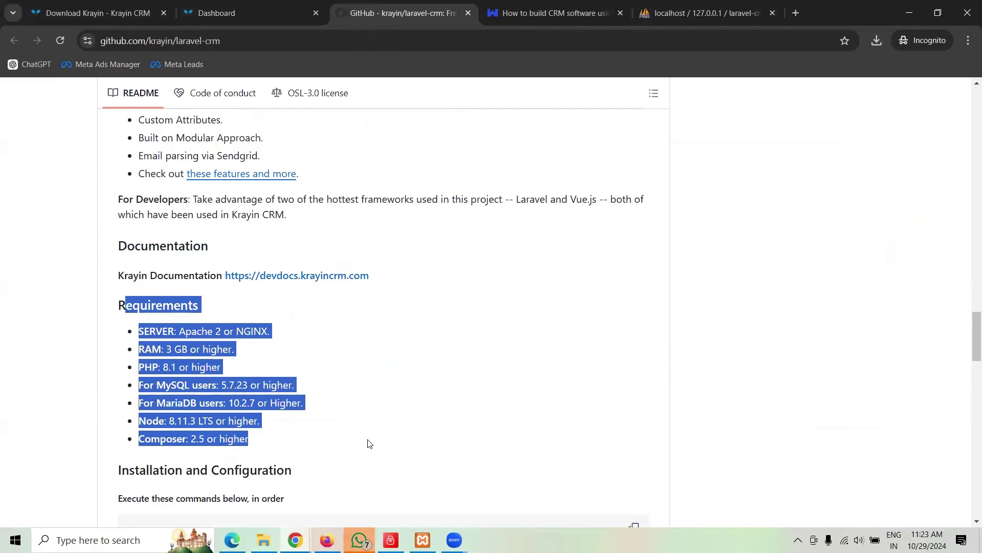
left_click_drag(274, 458, 119, 308)
- Copy the composer create-project krayin/laravel-crm command and show the Windows desktop
scroll(296, 346, "down", 5)
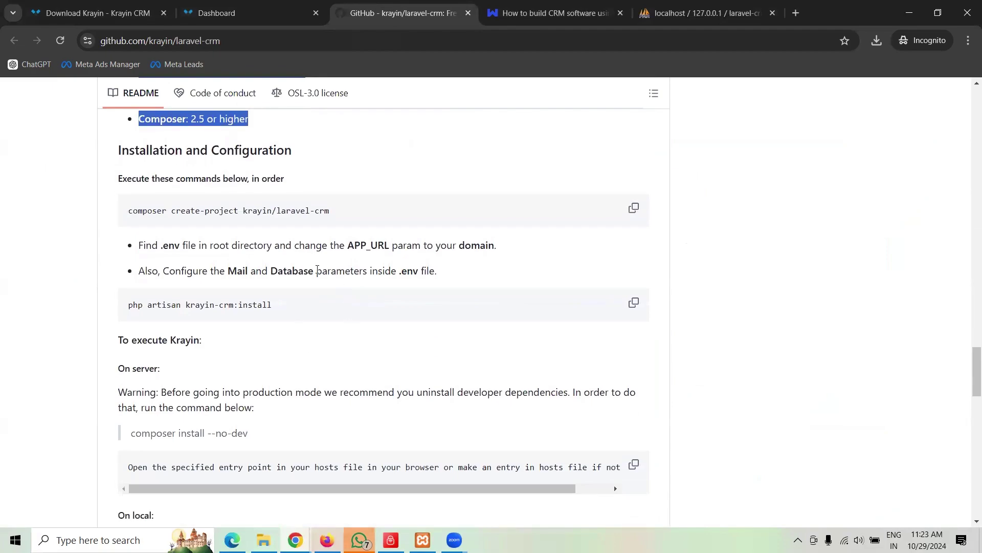
left_click_drag(128, 210, 454, 219)
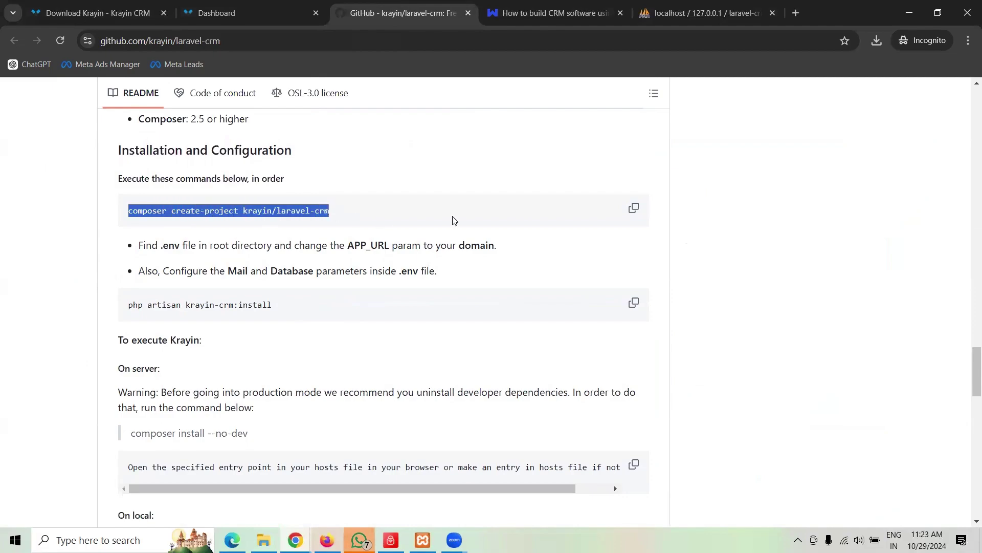
left_click(639, 213)
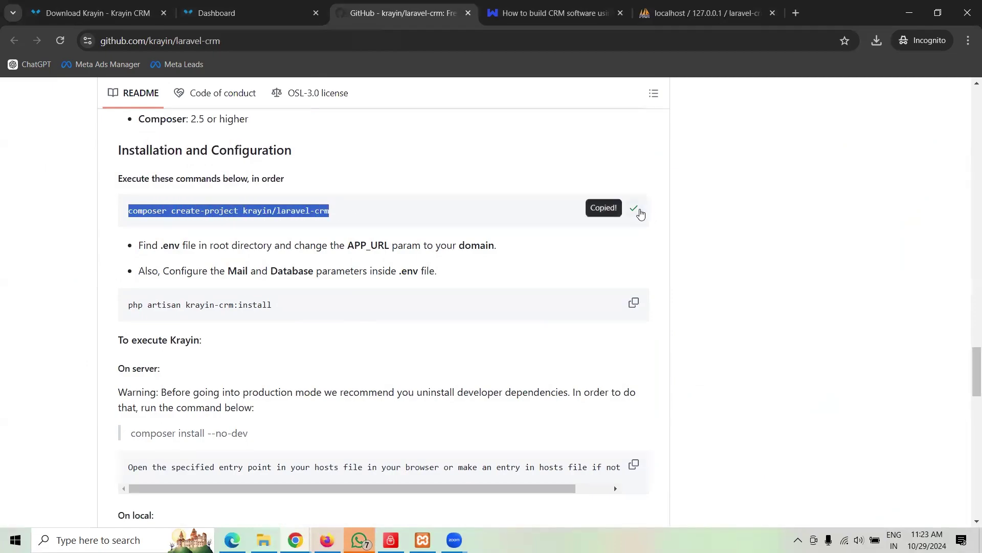
key("super+d")
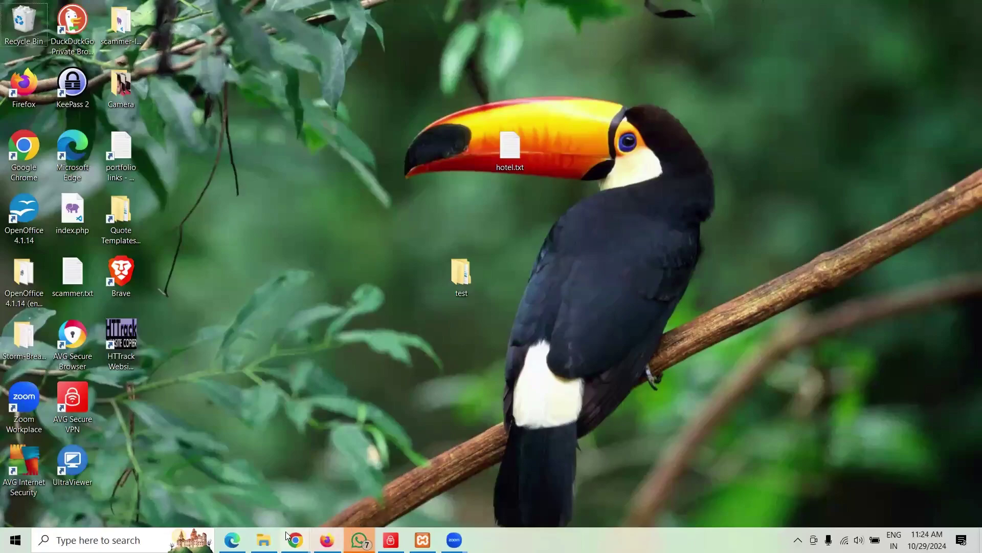
- Delete the old laravel-crm folder from D:\laravel test in File Explorer
left_click(264, 540)
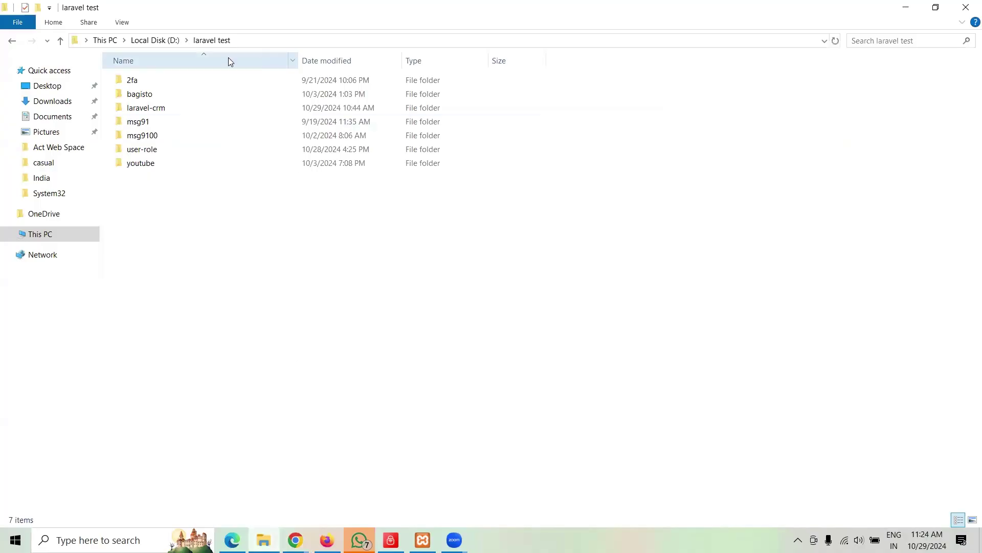
left_click(190, 112)
key("Delete")
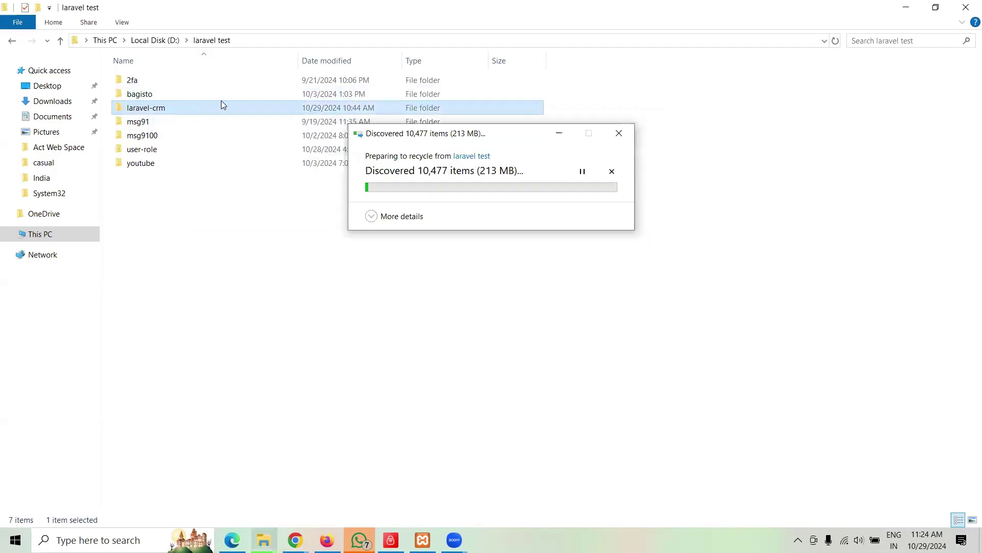
- Launch a Command Prompt in the laravel test folder by entering cmd in the address bar
left_click(448, 41)
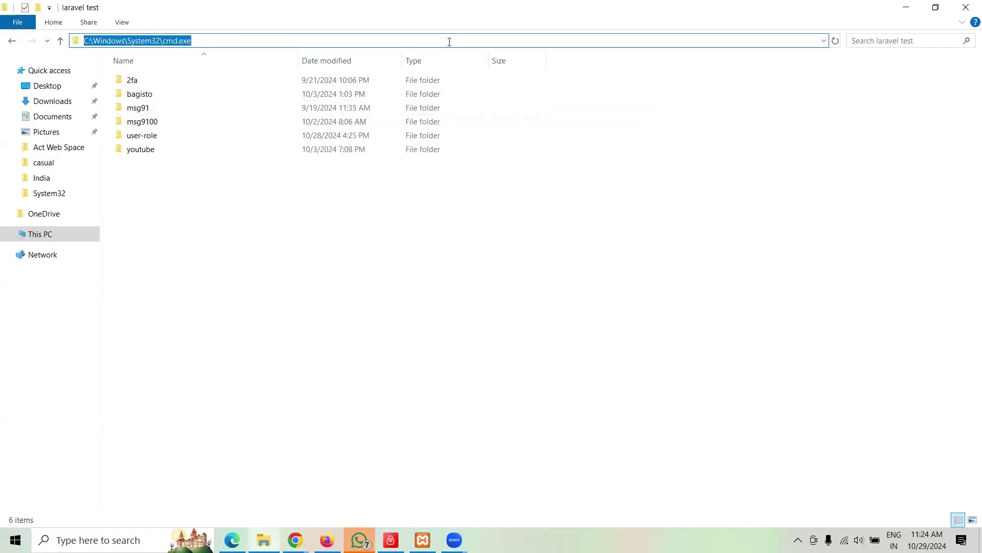
type("cmd")
key("Return")
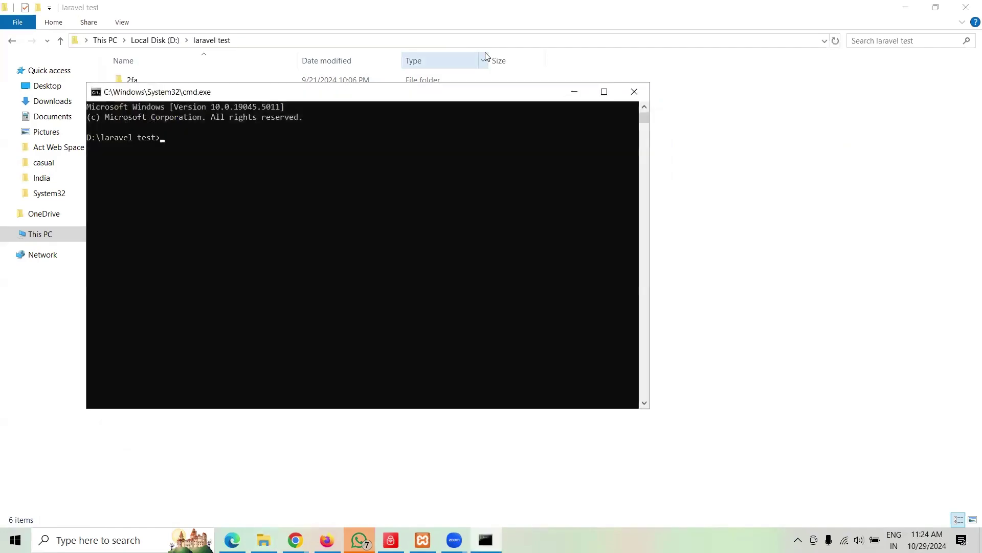
- Paste and run 'composer create-project krayin/laravel-crm', then go back to the GitHub readme
scroll(422, 121, "up", 3, "ctrl")
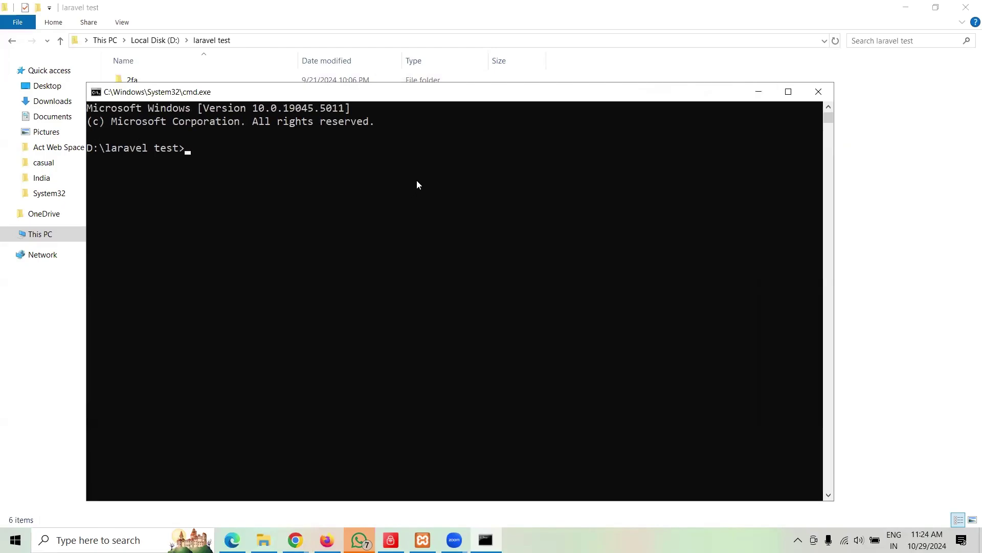
right_click(333, 185)
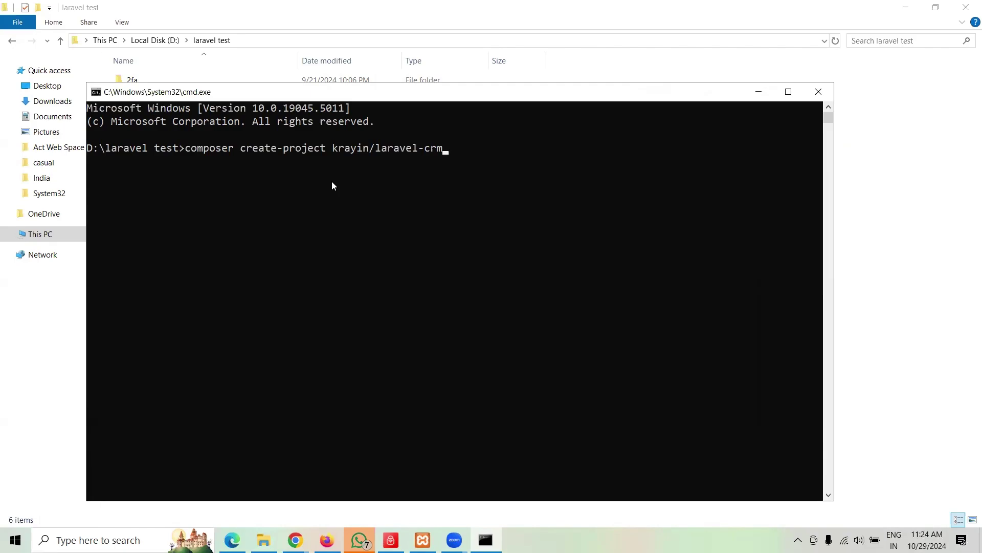
key("Return")
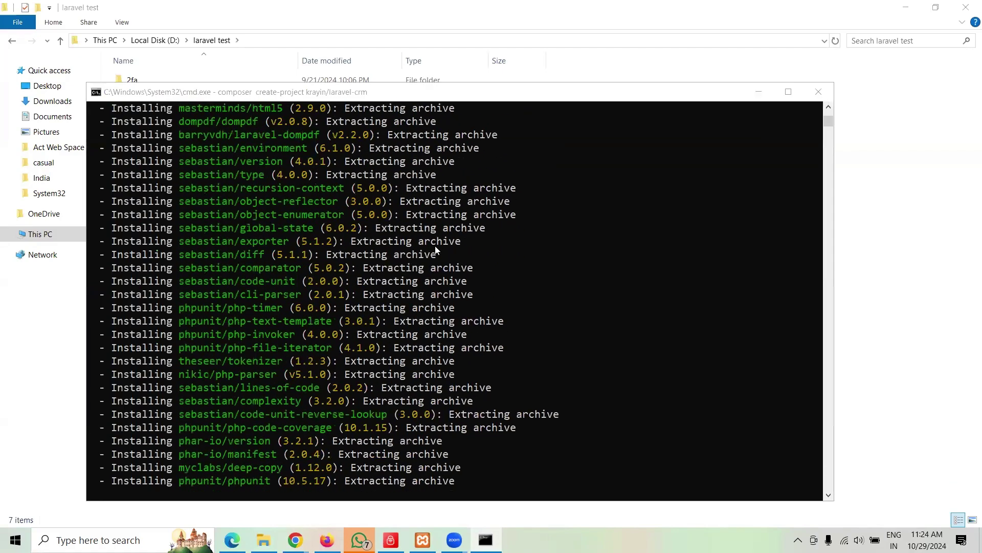
key("alt+Tab")
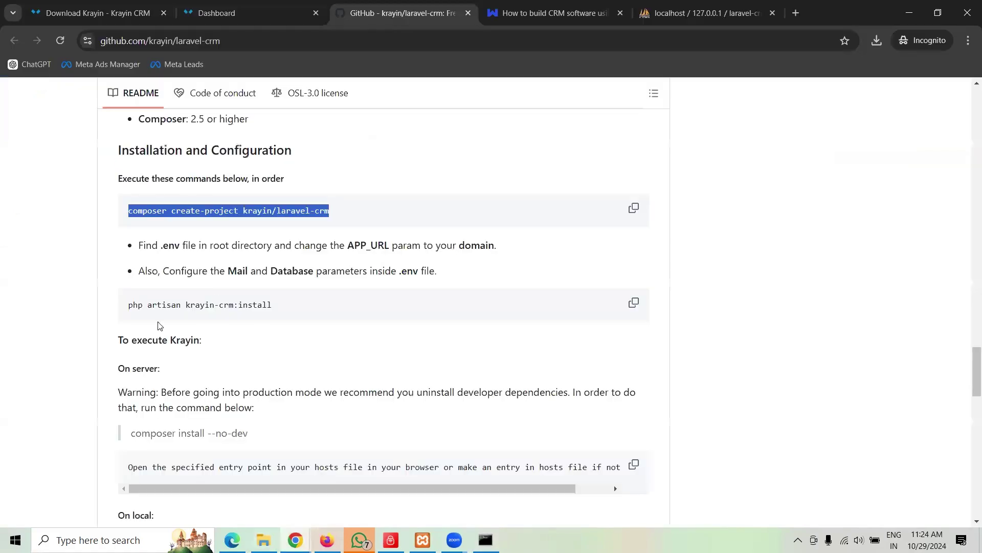
- Copy the 'php artisan krayin-crm:install' command from the GitHub readme
left_click_drag(129, 306, 276, 314)
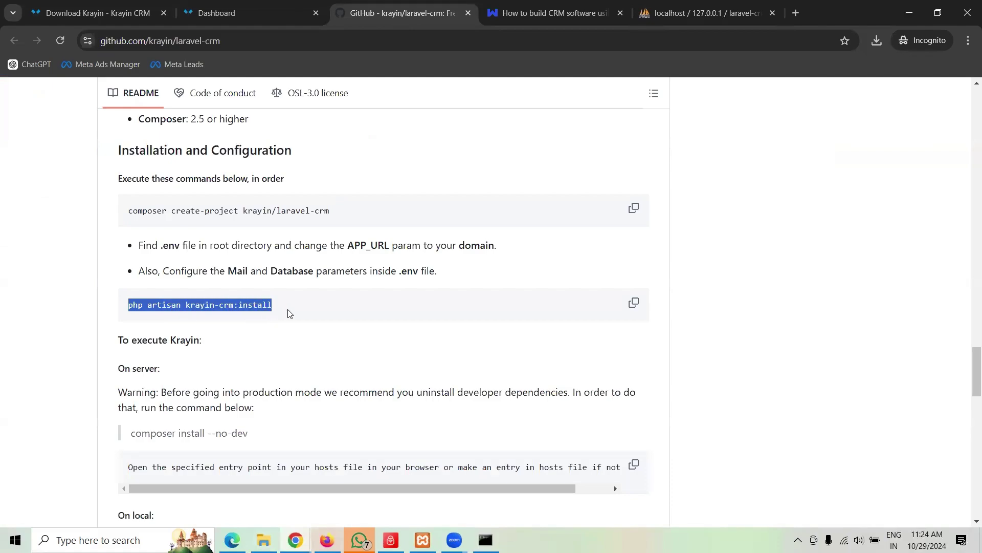
left_click(633, 303)
key("alt+Tab")
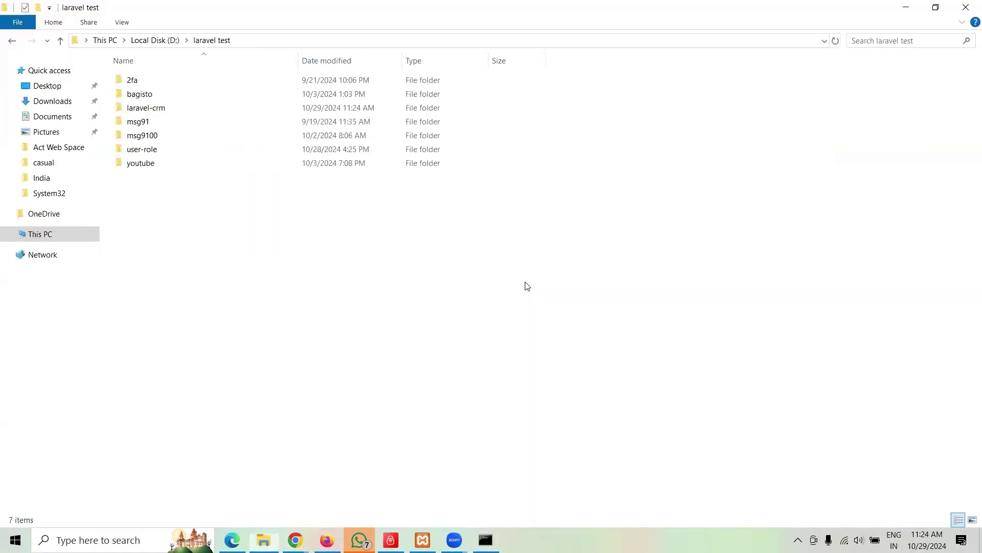
key("alt+Tab")
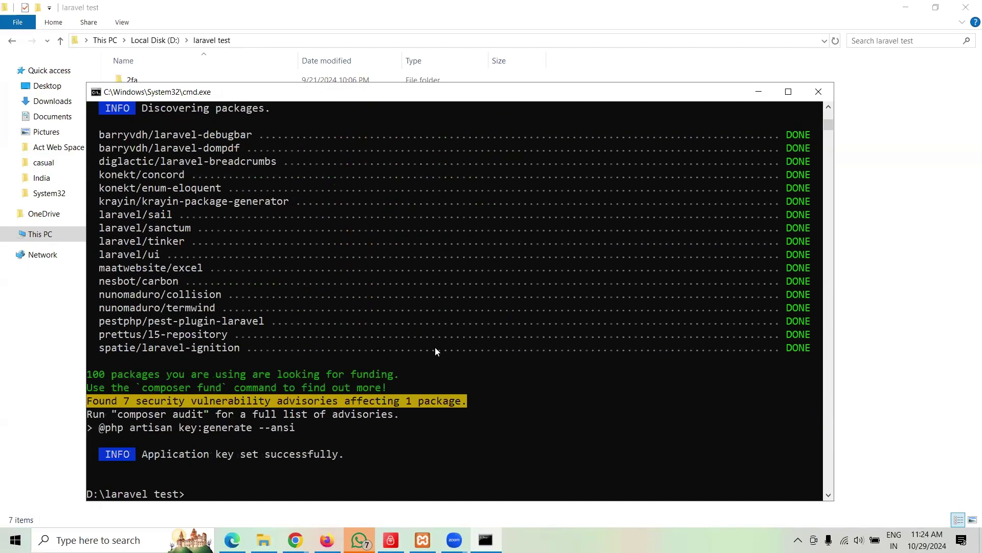
- Change into the new laravel-crm project folder in Command Prompt
type("d kra")
key("BackSpace")
key("BackSpace")
key("BackSpace")
type("laravel-crm")
key("Return")
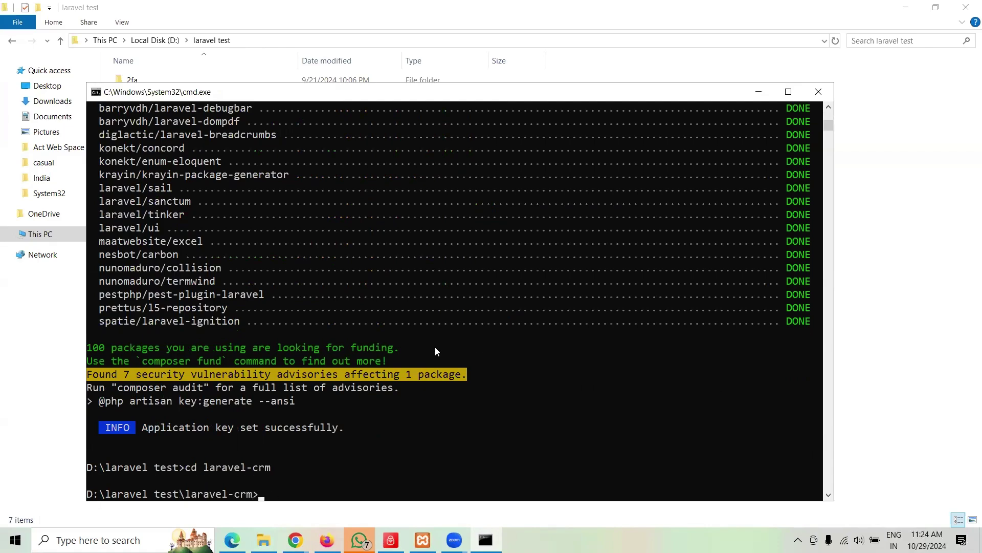
- Open the project in VS Code with 'code .' and launch 'php artisan krayin-crm:install'
type("code .")
key("Return")
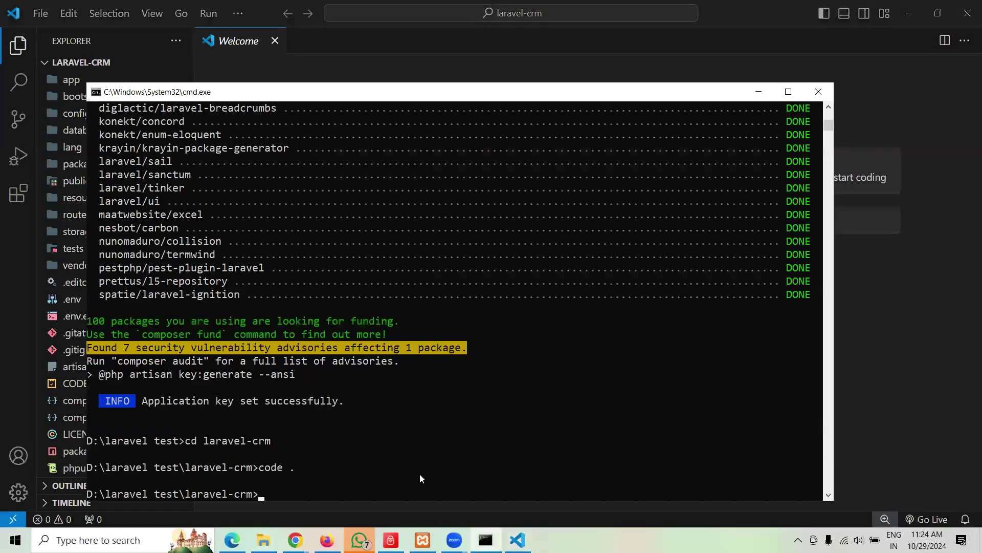
key("ctrl+v")
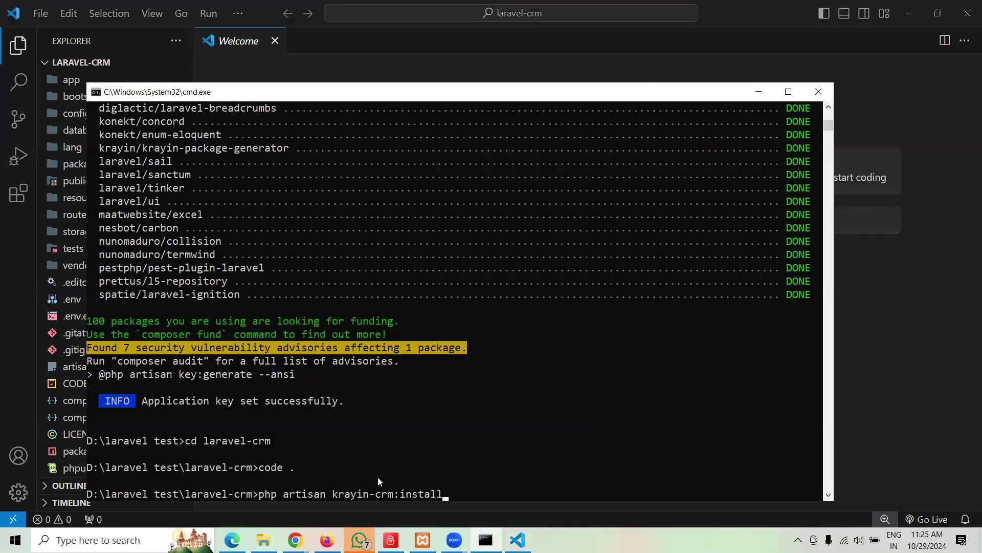
key("Return")
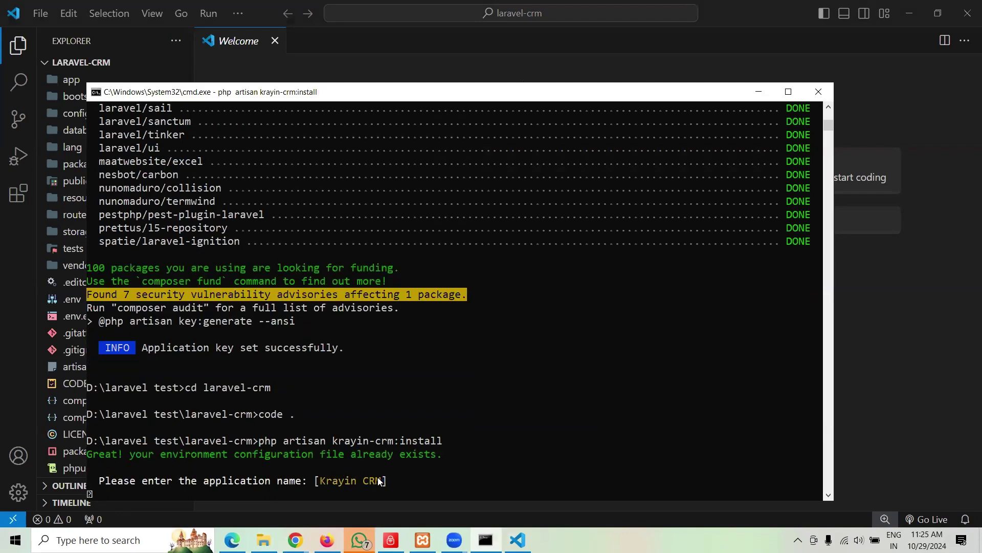
scroll(682, 247, "down", 7)
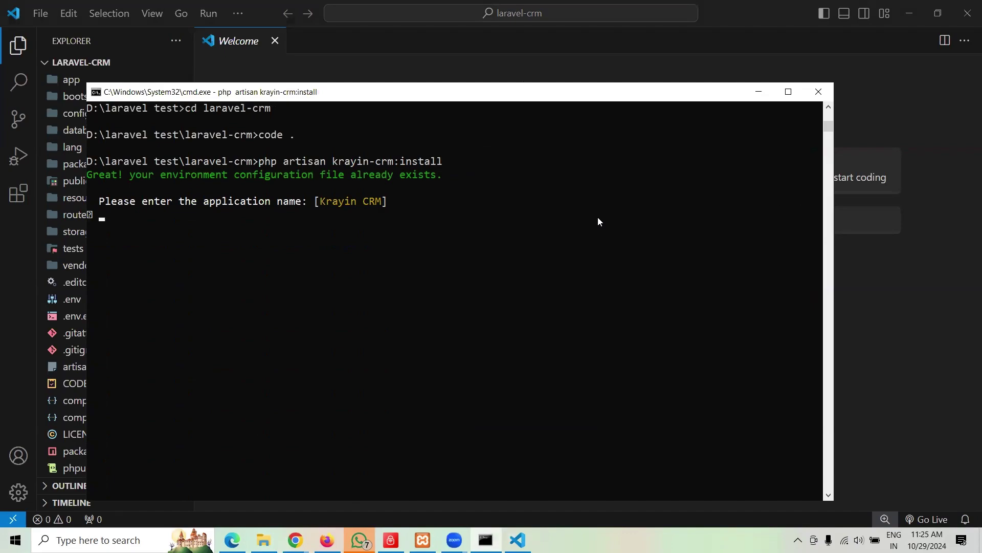
- Keep the default app name Krayin CRM and URL, with locale en and currency INR
key("Return")
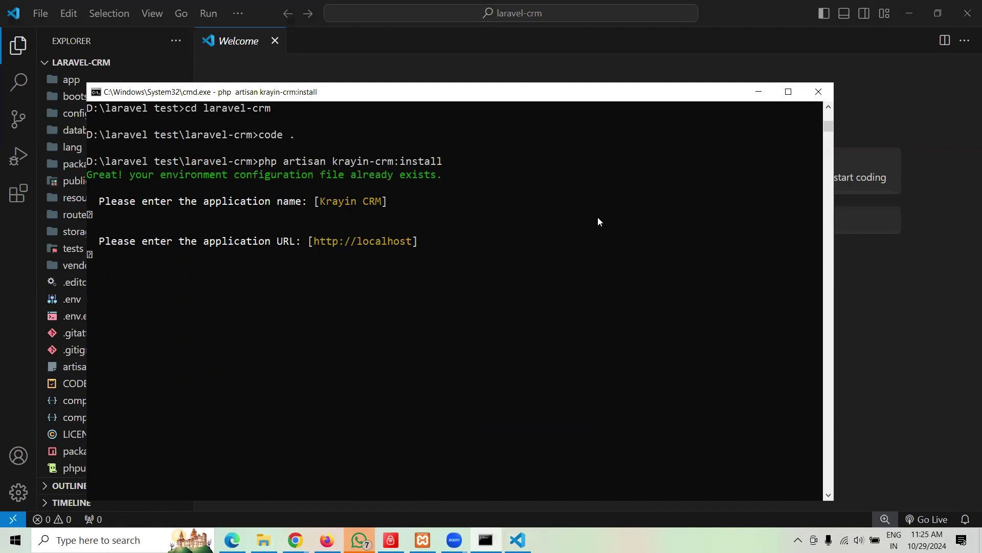
key("Return")
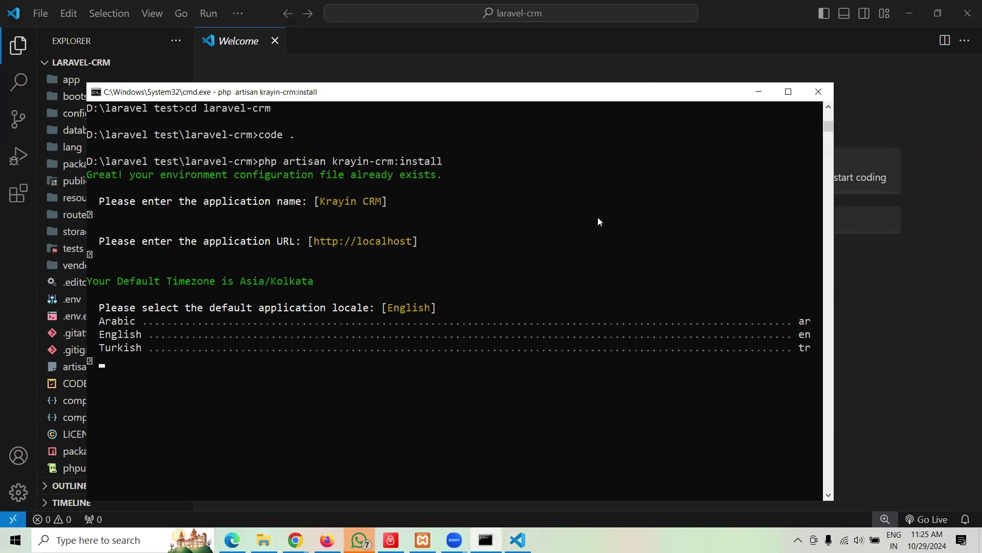
type("en")
key("Return")
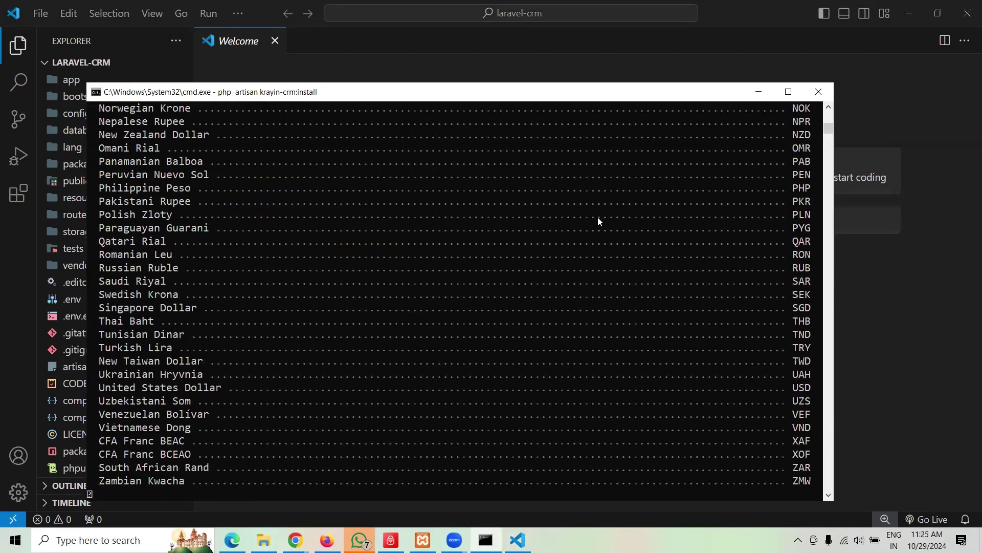
scroll(597, 217, "up", 15)
scroll(589, 228, "down", 20)
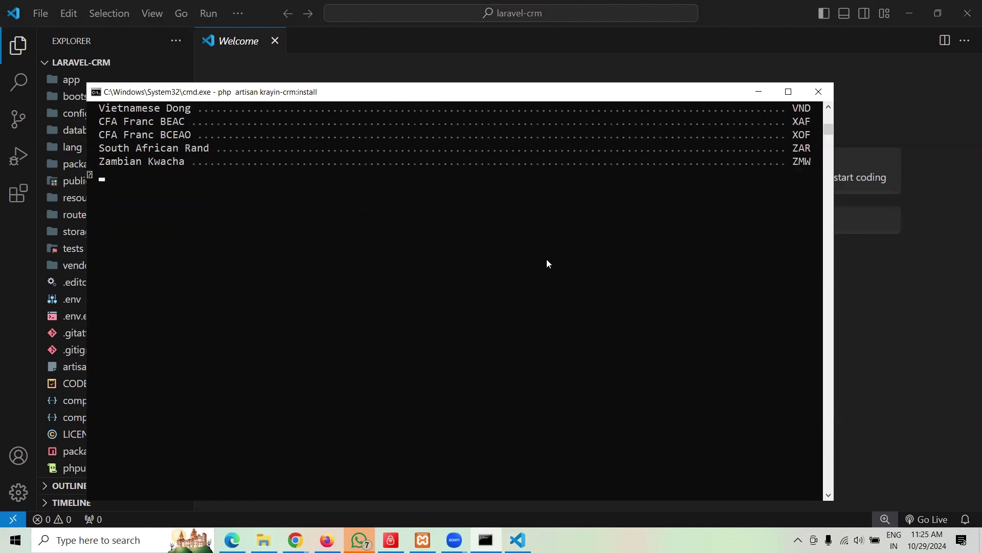
type("INR")
key("Return")
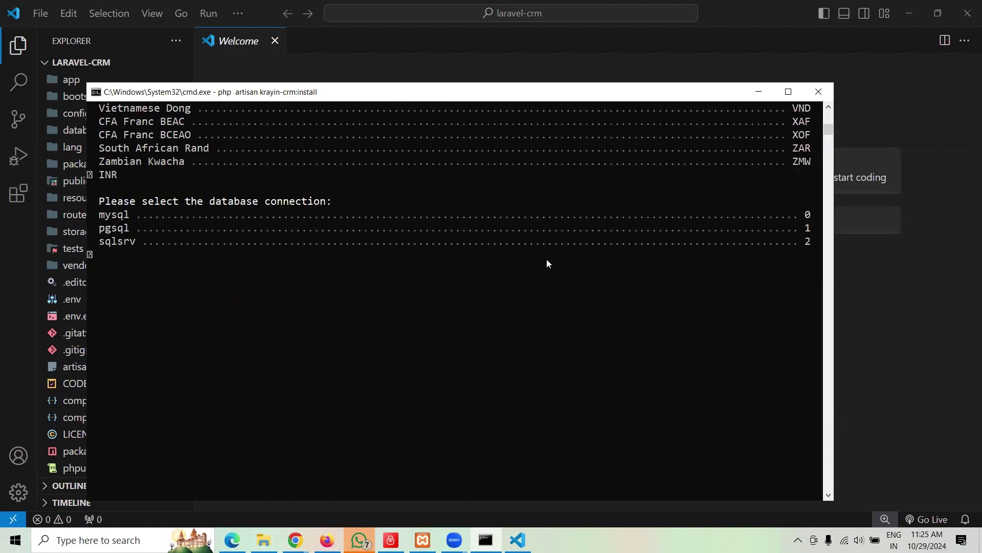
- Choose mysql as the database connection, keeping host 127.0.0.1 and port 3306
type("mysql")
key("Return")
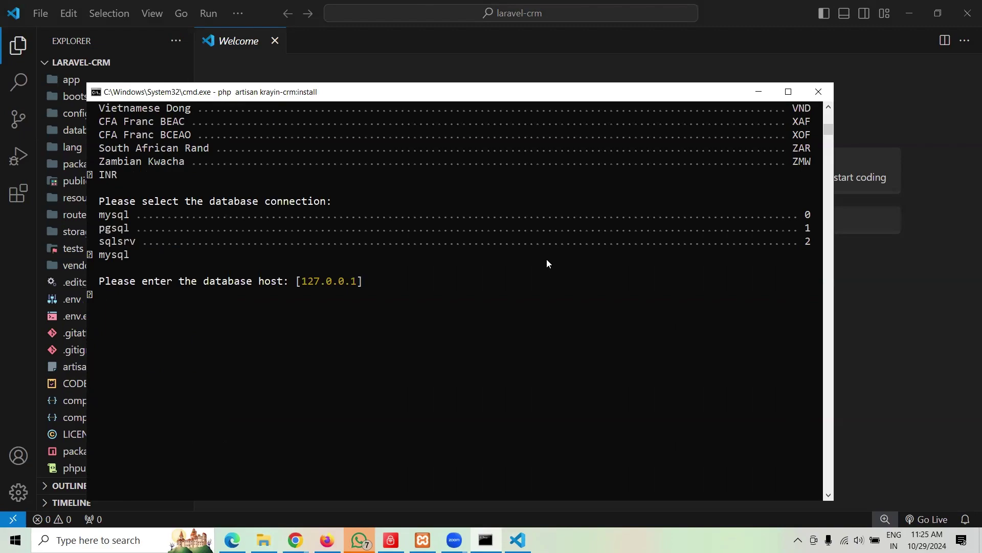
key("Return")
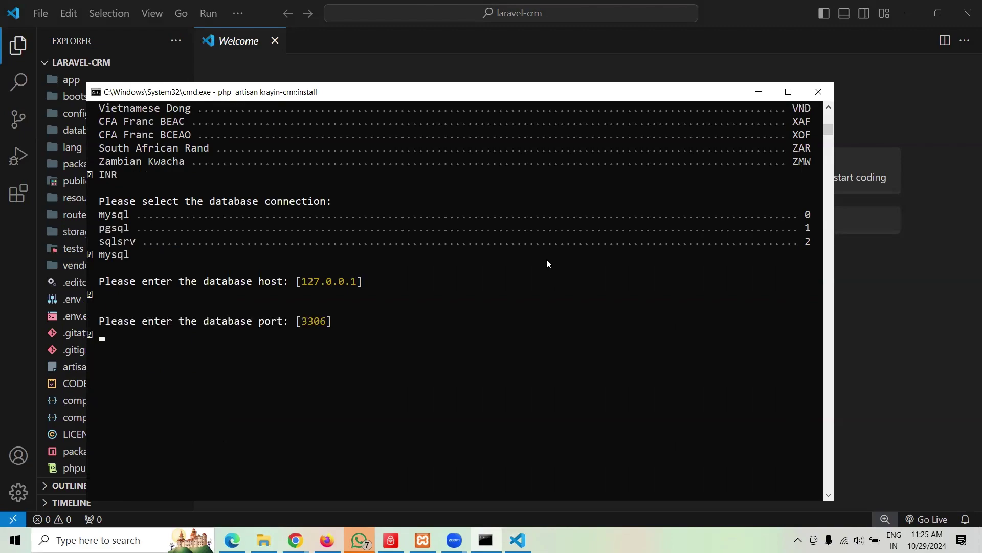
key("Return")
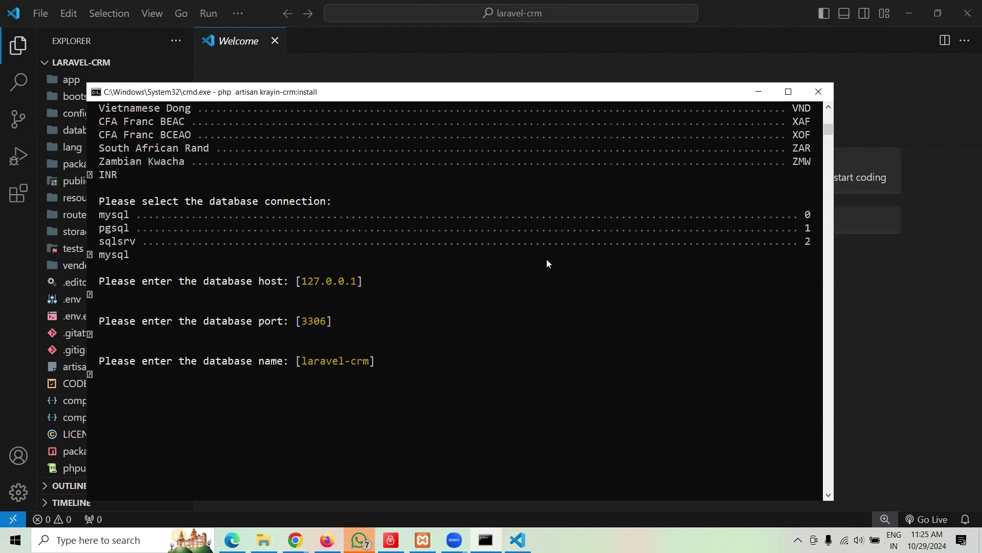
- Keep the default database name laravel-crm and leave the table prefix empty
left_click_drag(299, 359, 343, 364)
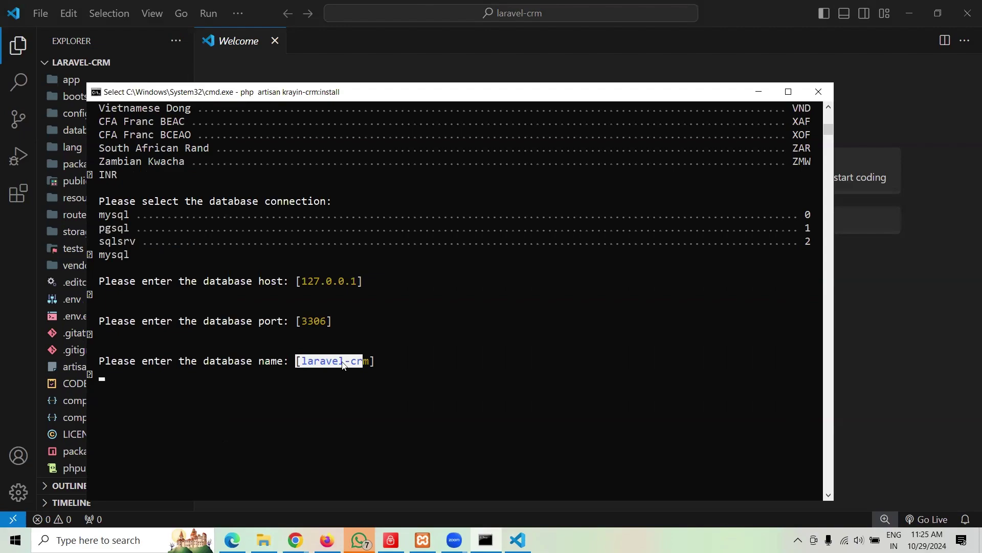
left_click(232, 378)
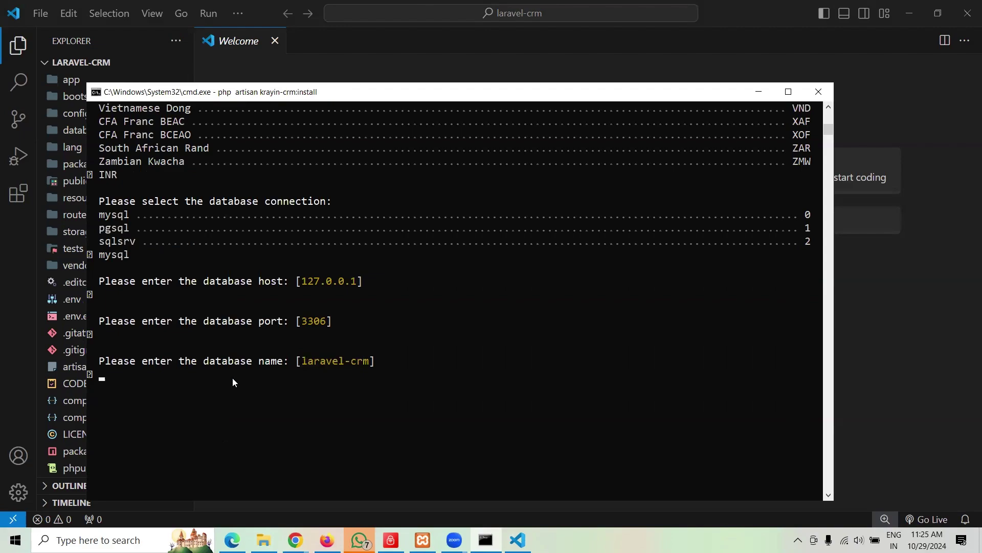
right_click(231, 381)
left_click(379, 361)
scroll(380, 359, "down", 2)
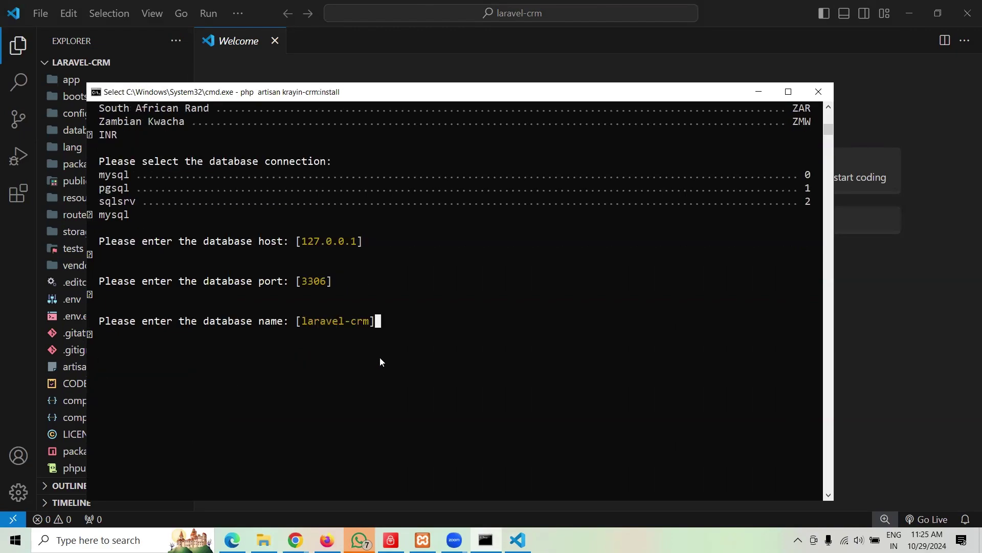
left_click(310, 296)
left_click(121, 297)
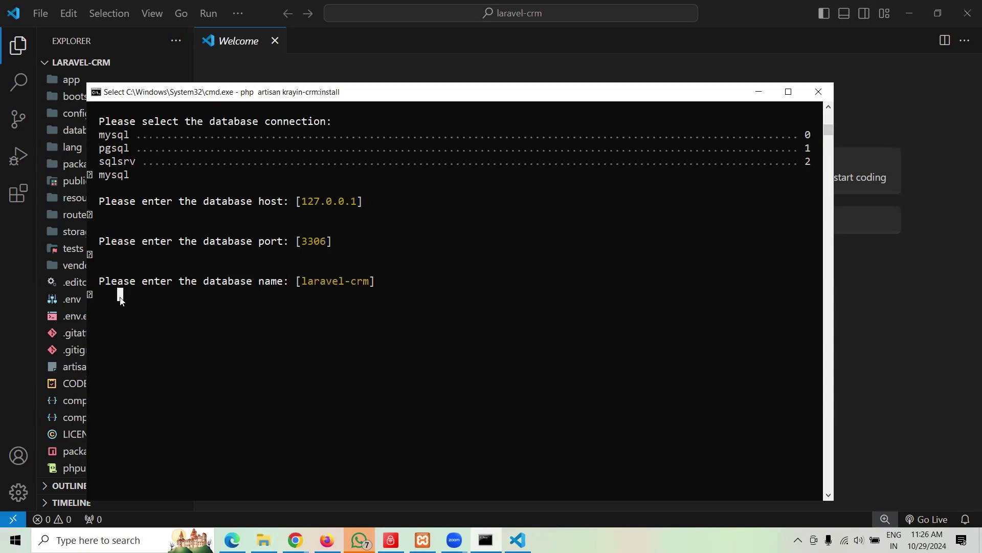
right_click(121, 296)
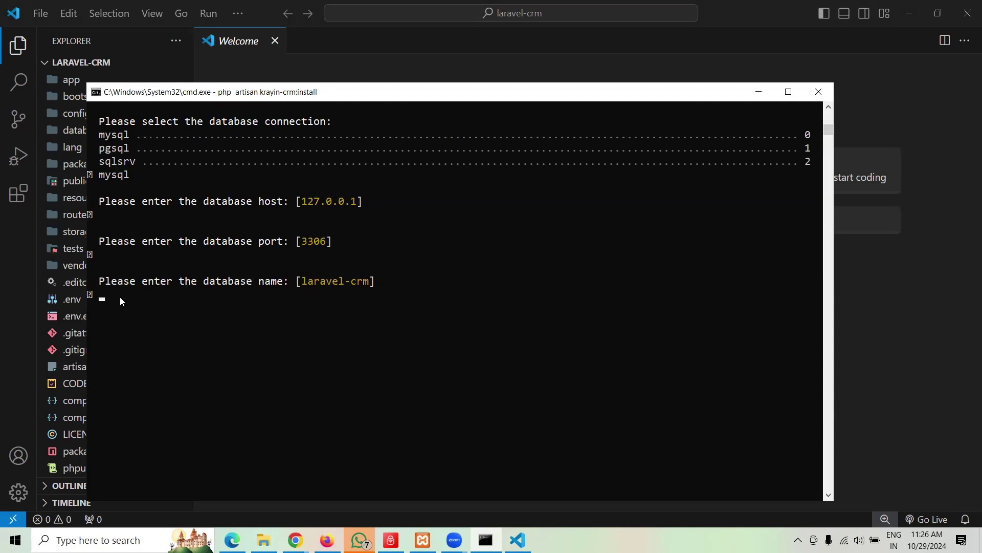
key("Return")
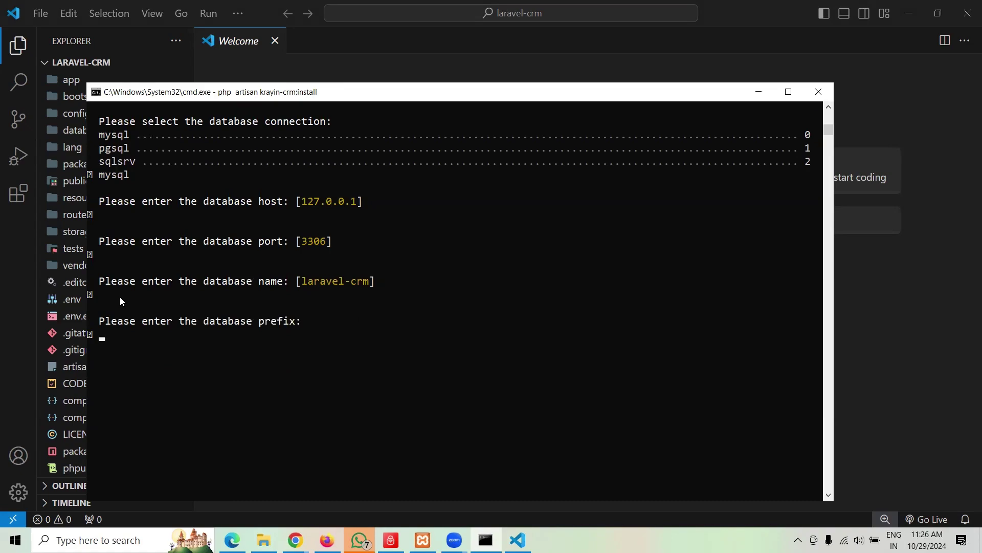
key("Return")
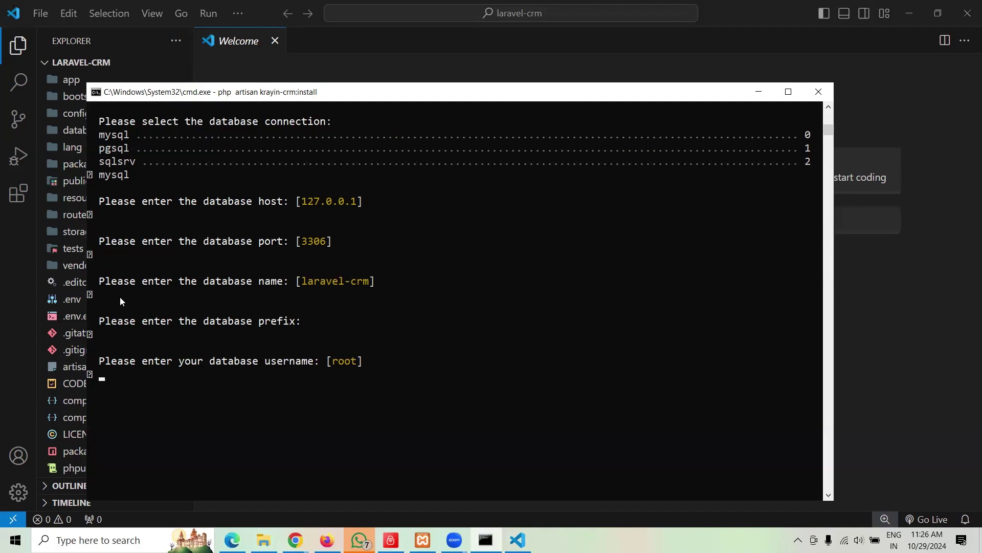
- Enter the database username and password to continue the installation
type("arun")
key("Return")
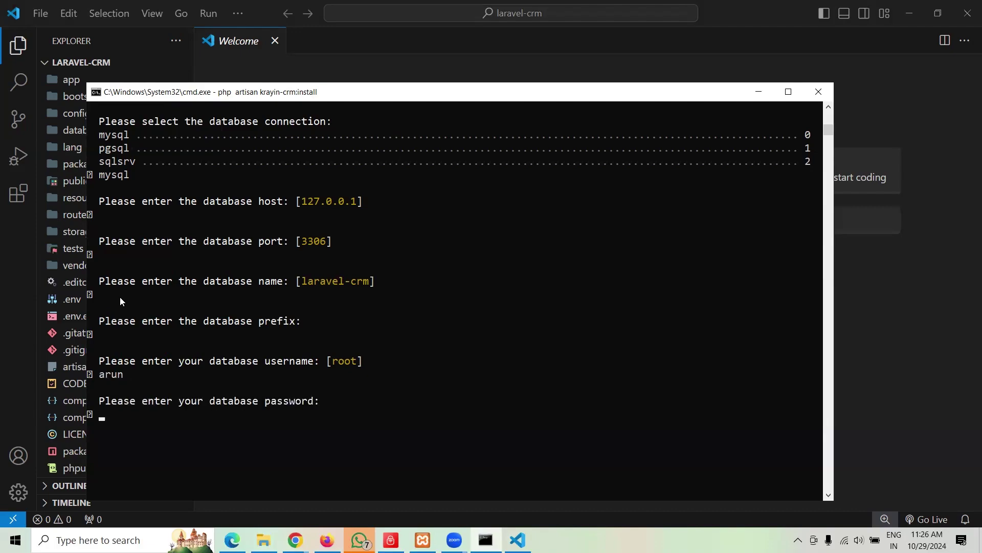
key("Return")
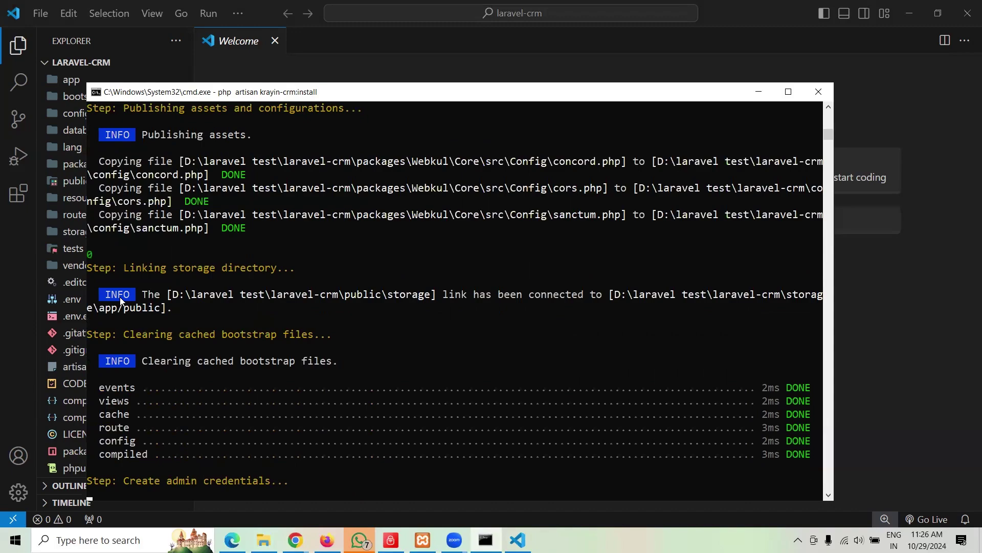
key("ctrl+c")
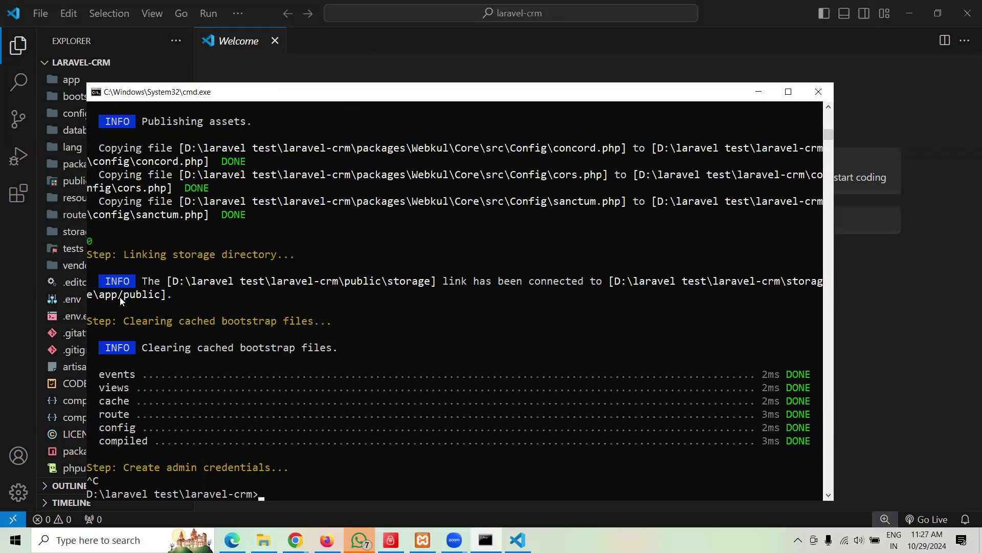
type("php artisan serve")
key("Return")
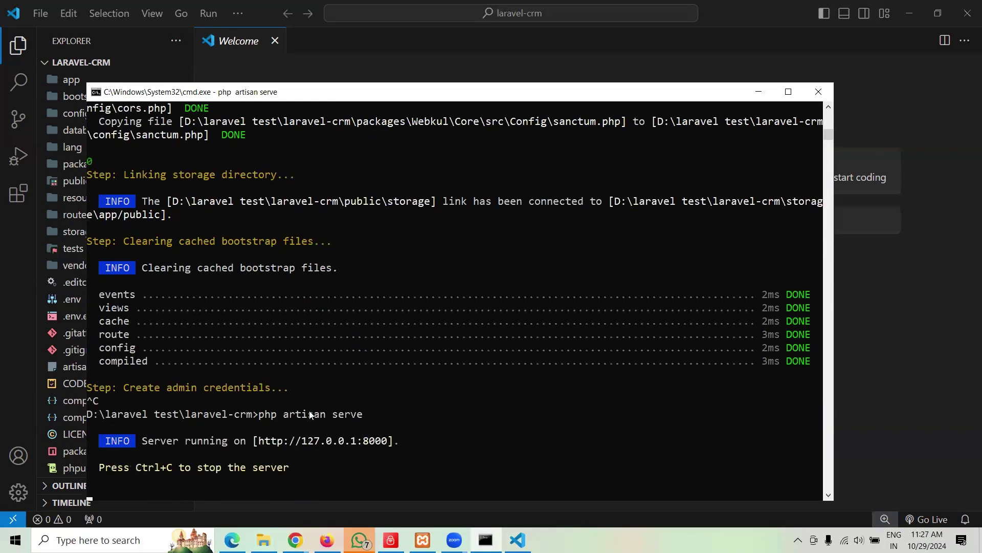
left_click_drag(388, 442, 260, 444)
key("ctrl+c")
- Load the Krayin app at 127.0.0.1:8000 in the browser
left_click(327, 540)
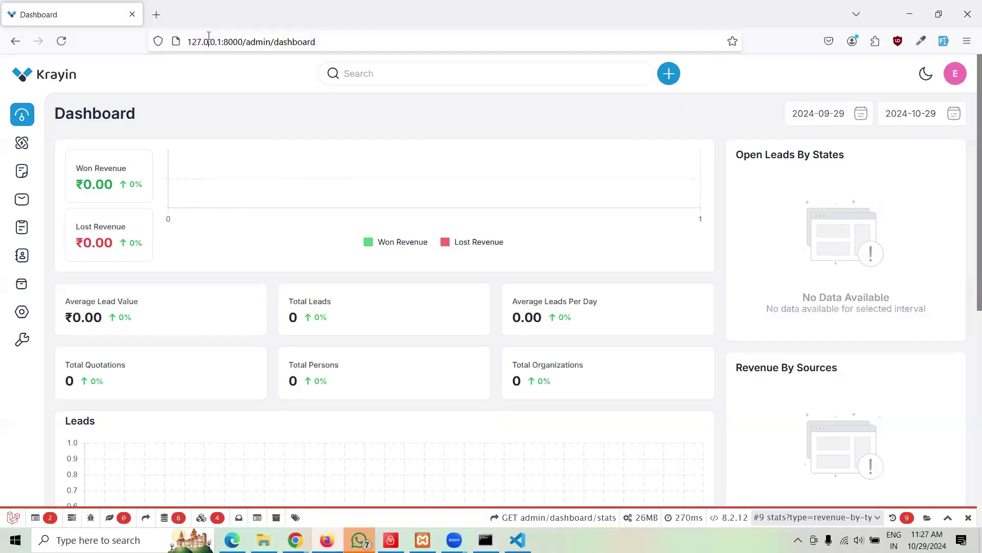
left_click(209, 41)
key("ctrl+v")
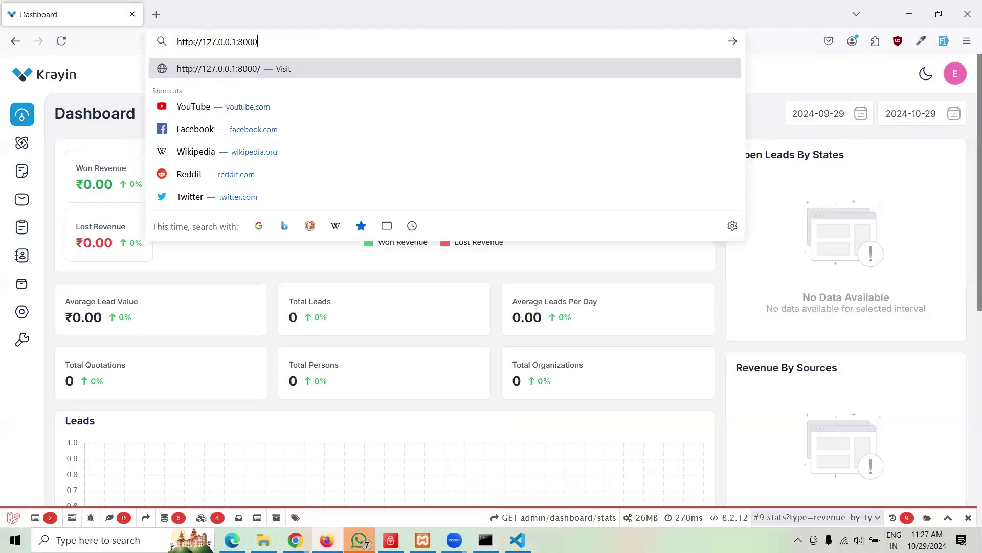
key("Return")
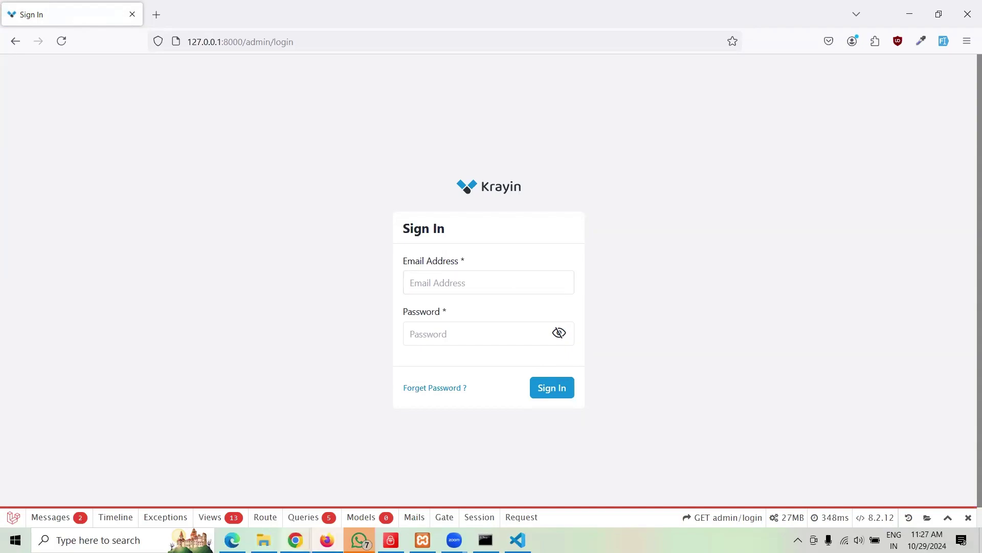
- Find and select the 'php artisan route:clear' command in the GitHub README
mouse_move(295, 539)
left_click(342, 499)
scroll(329, 344, "down", 7)
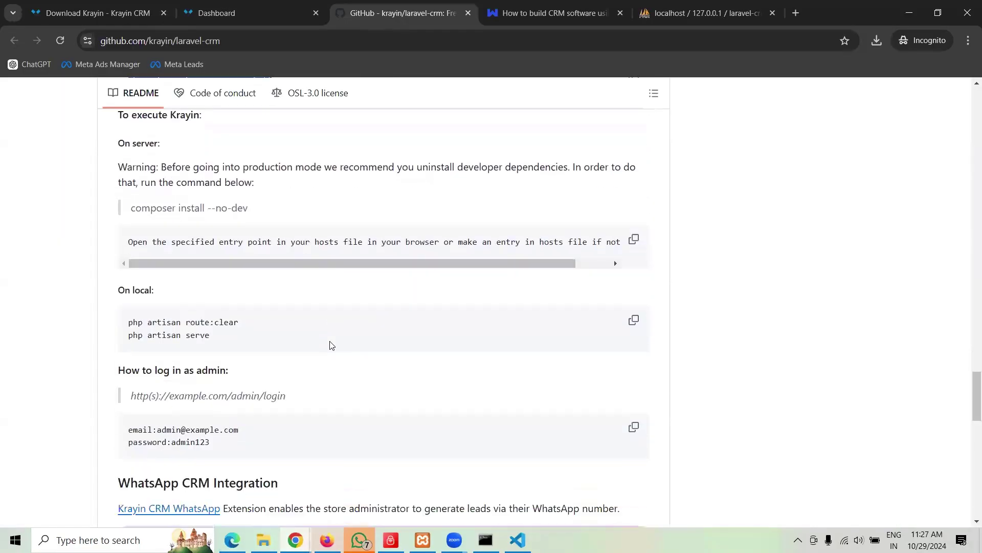
left_click_drag(210, 348, 123, 335)
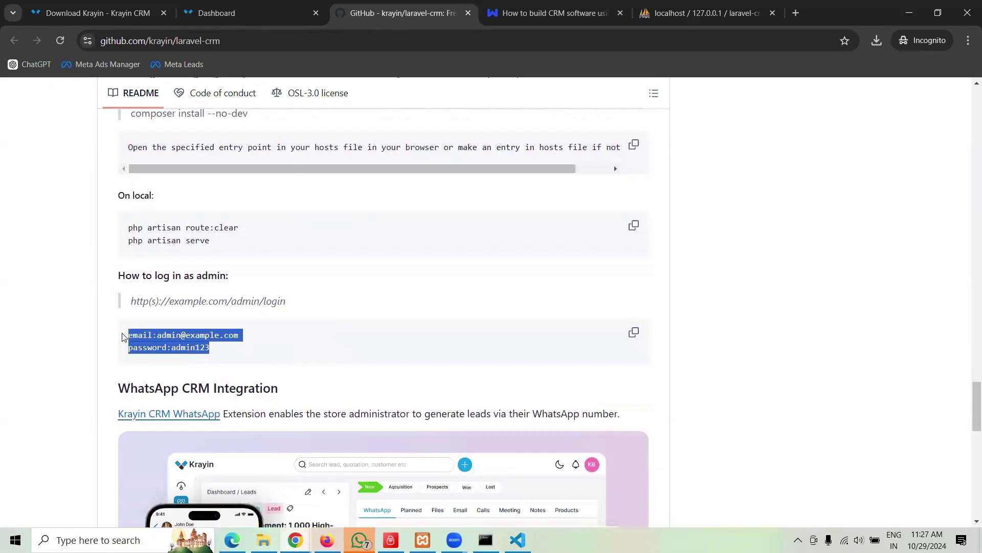
left_click(280, 352)
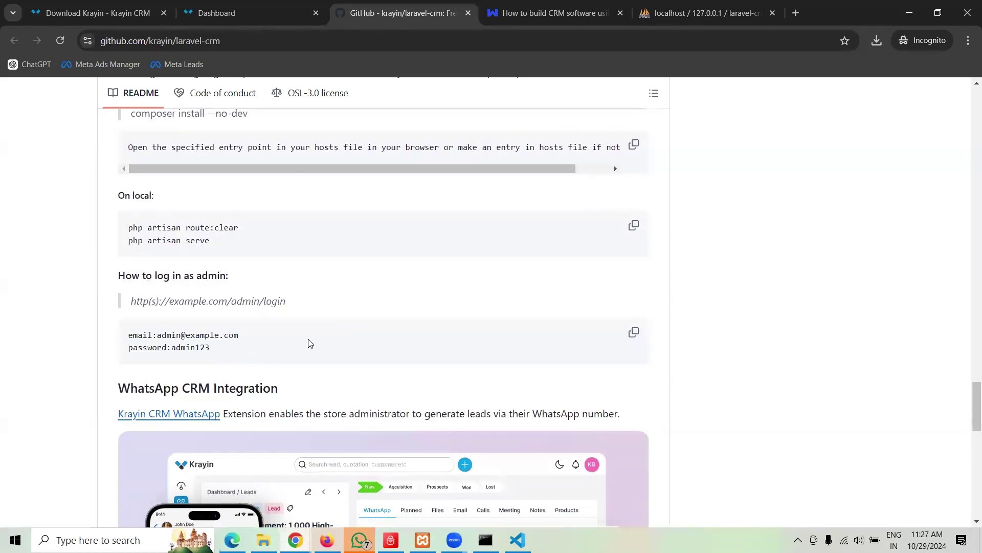
scroll(312, 338, "up", 3)
scroll(297, 290, "up", 4)
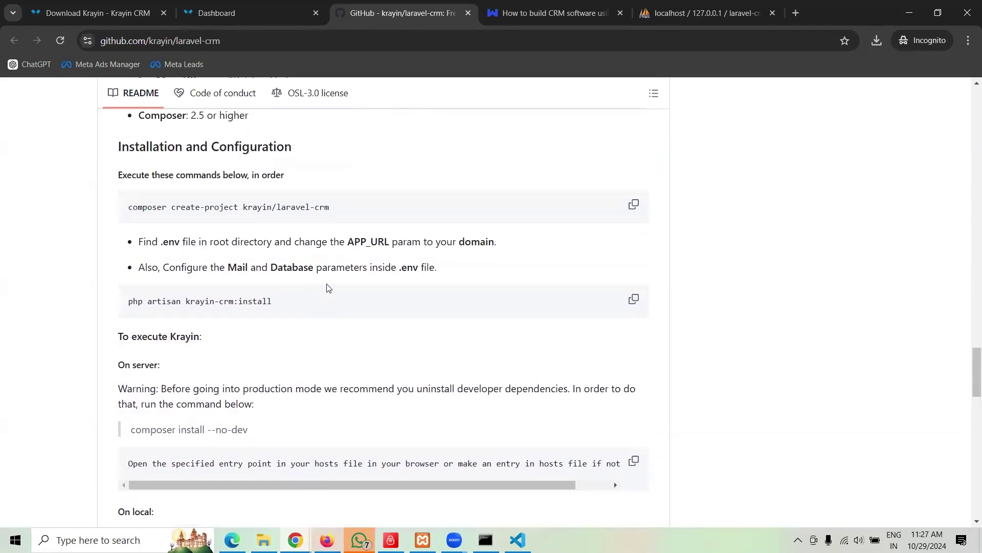
scroll(328, 287, "down", 4)
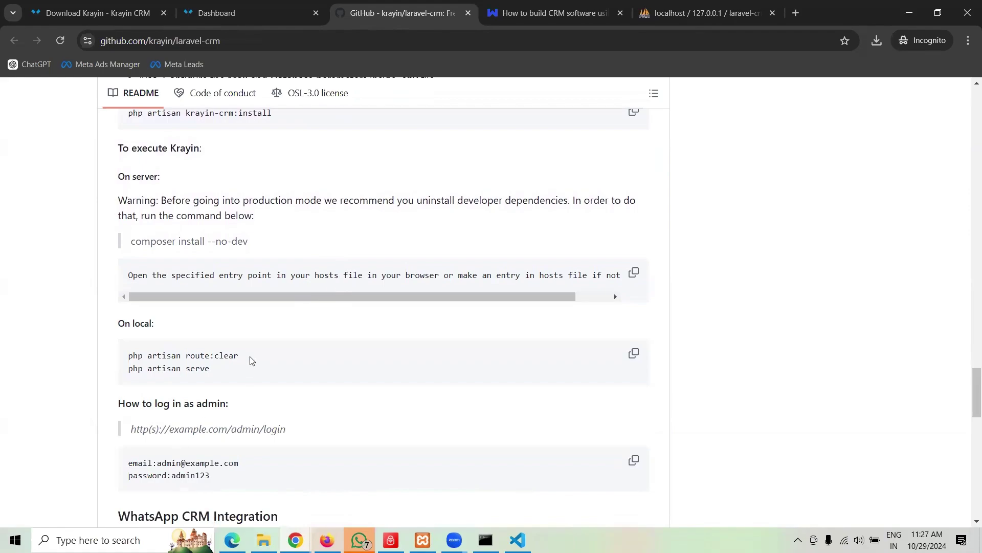
left_click_drag(253, 357, 111, 357)
- Stop the server, run 'php artisan route:clear', and restart 'php artisan serve'
left_click(485, 540)
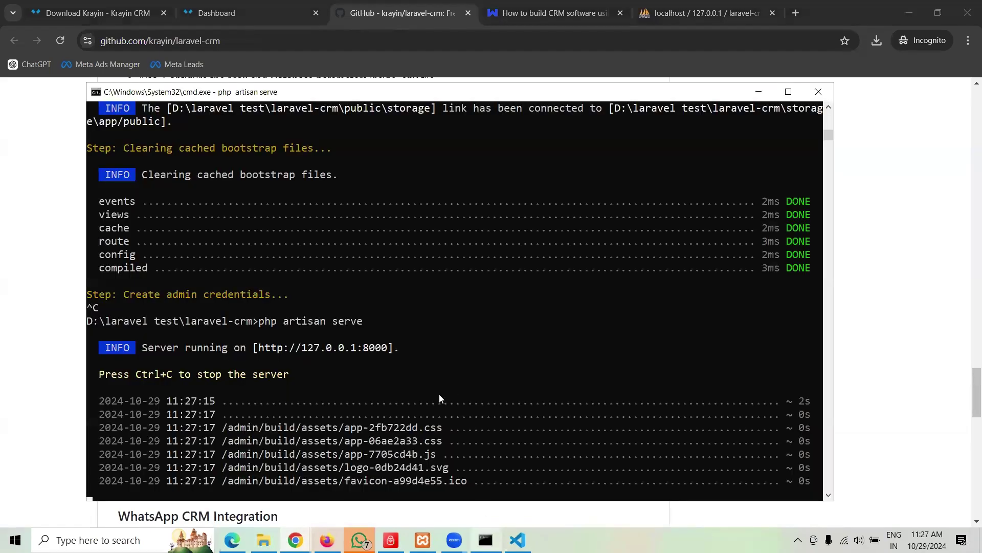
key("ctrl+c")
key("ctrl+v")
key("Return")
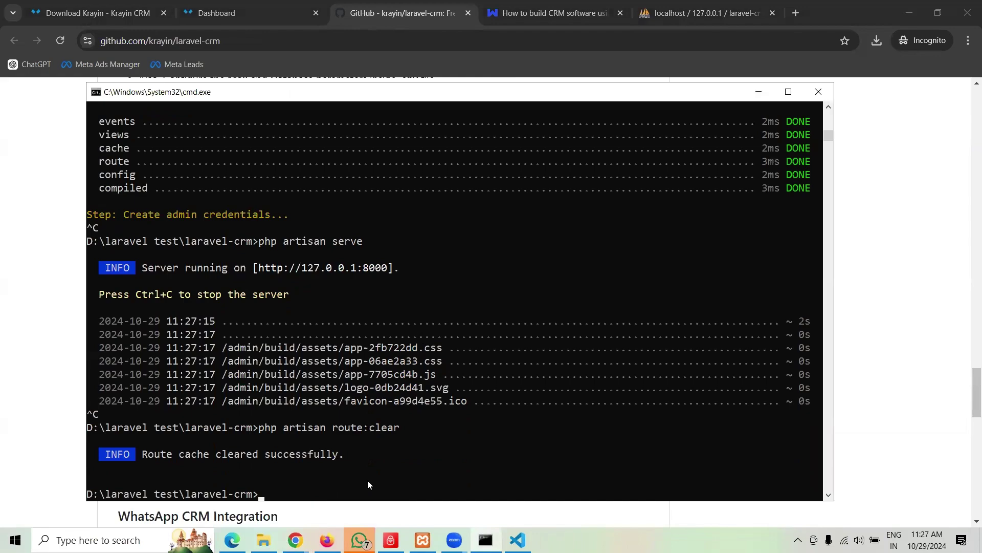
type("php artisan serve")
key("Return")
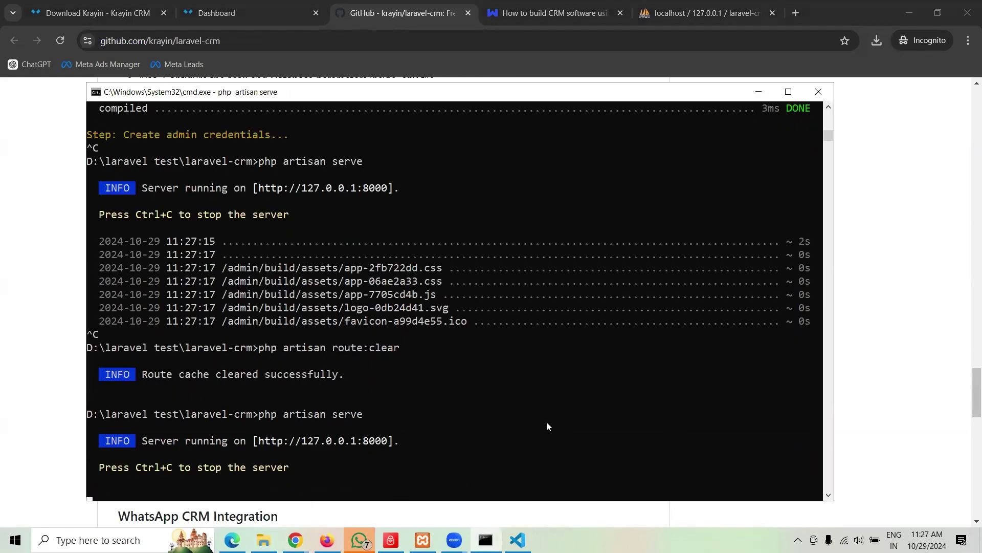
key("alt+Tab")
scroll(368, 336, "down", 2)
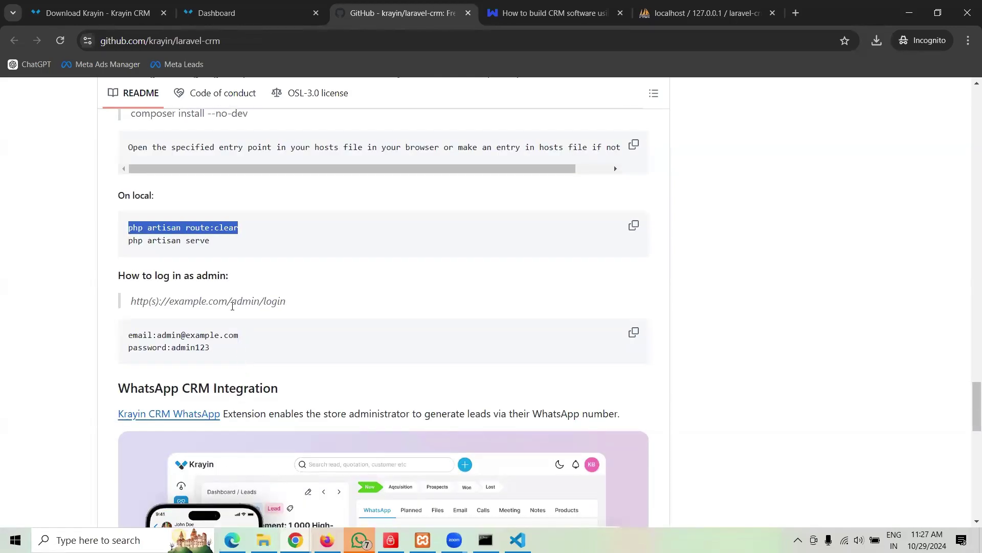
- Copy the admin email from the README into the Sign In form's email field
left_click_drag(232, 303, 297, 314)
left_click_drag(239, 336, 156, 344)
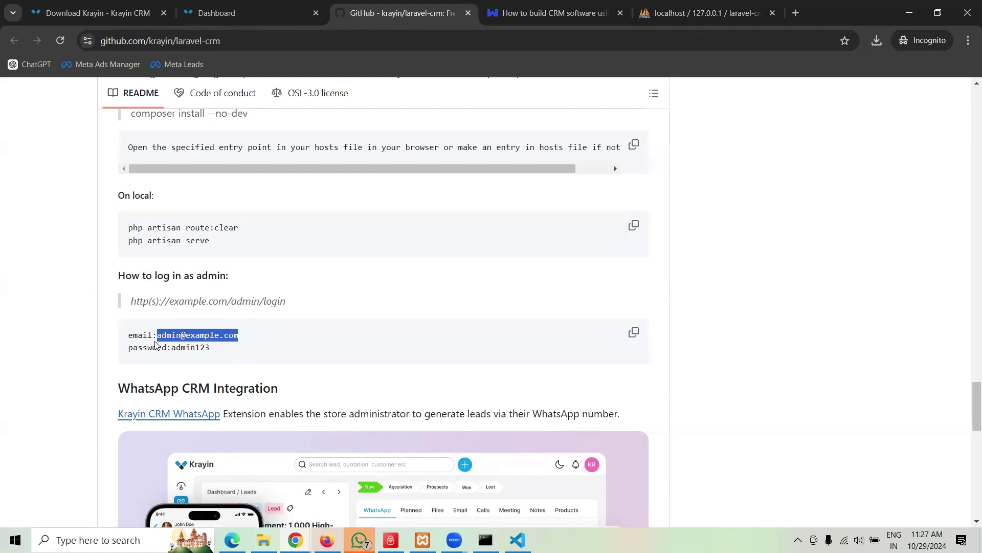
key("alt+Tab")
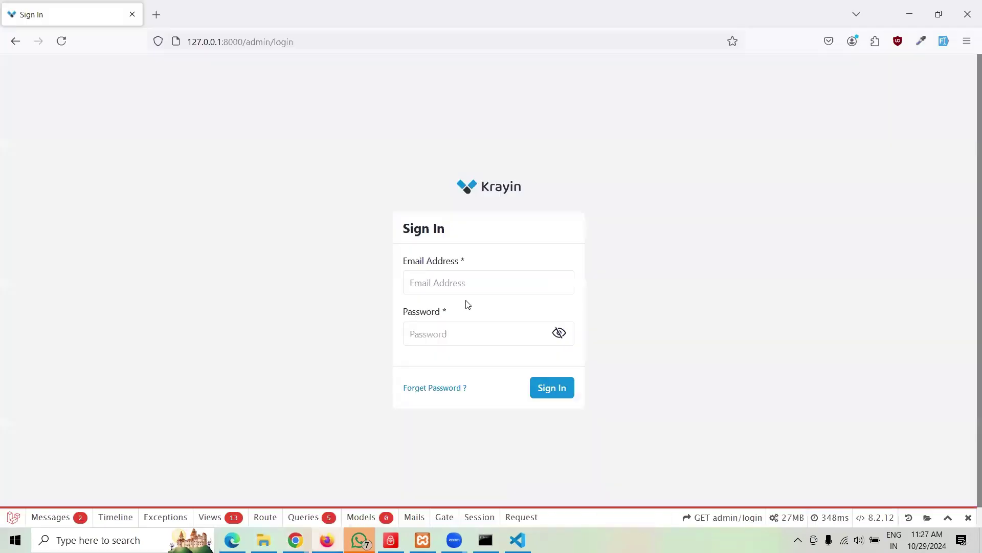
left_click(468, 284)
key("ctrl+v")
key("Tab")
- Paste the README's admin password, reveal it to verify, and sign in
key("alt+Tab")
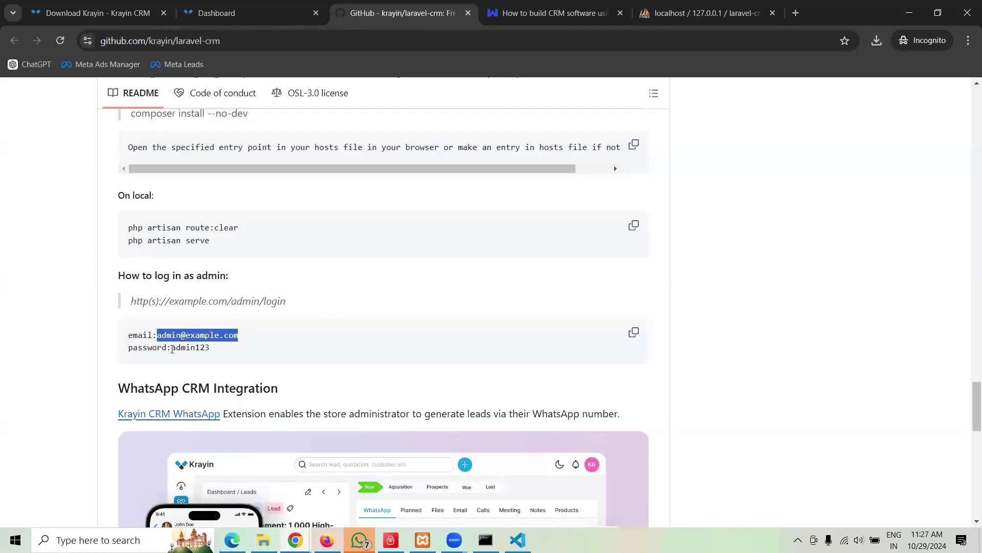
left_click_drag(173, 349, 211, 349)
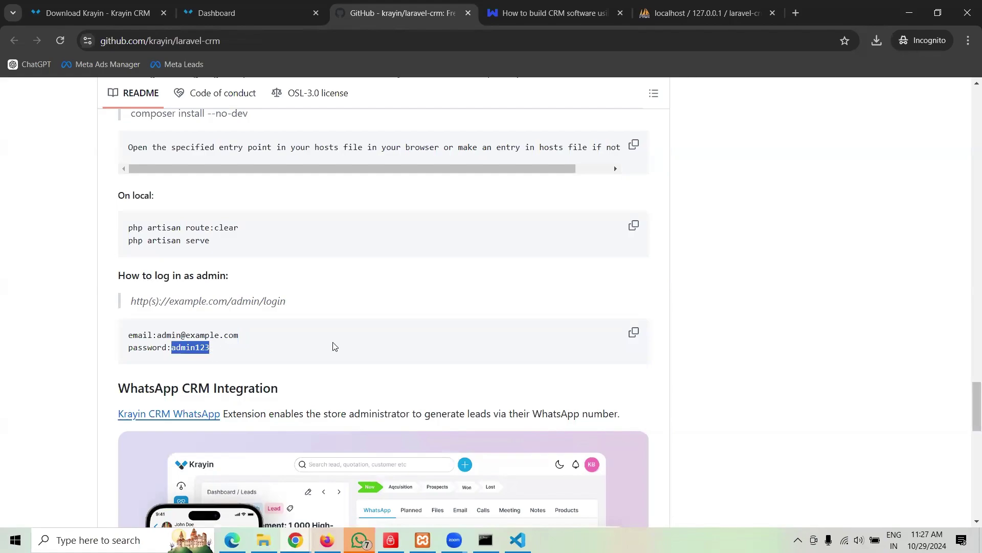
key("ctrl+c")
key("alt+Tab")
key("ctrl+v")
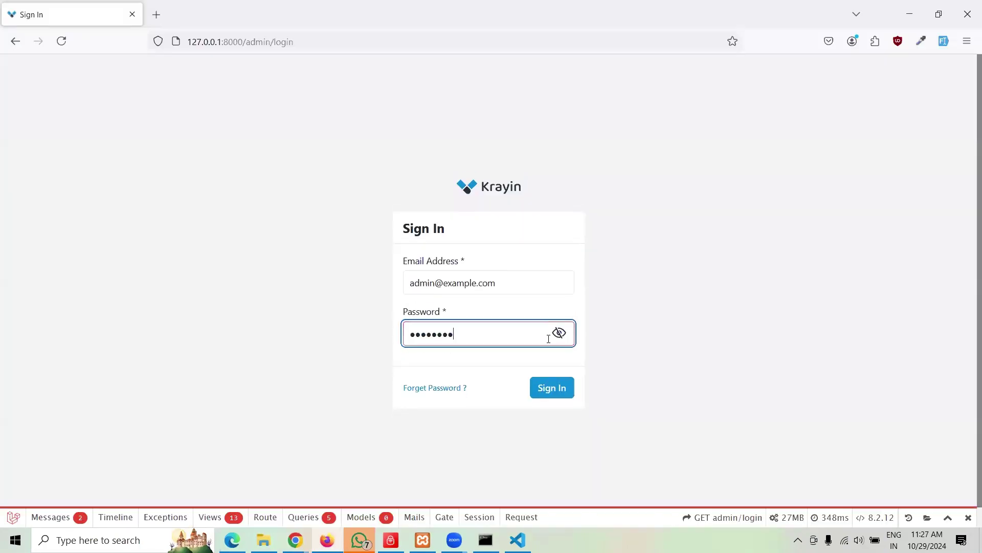
left_click(558, 333)
left_click(562, 391)
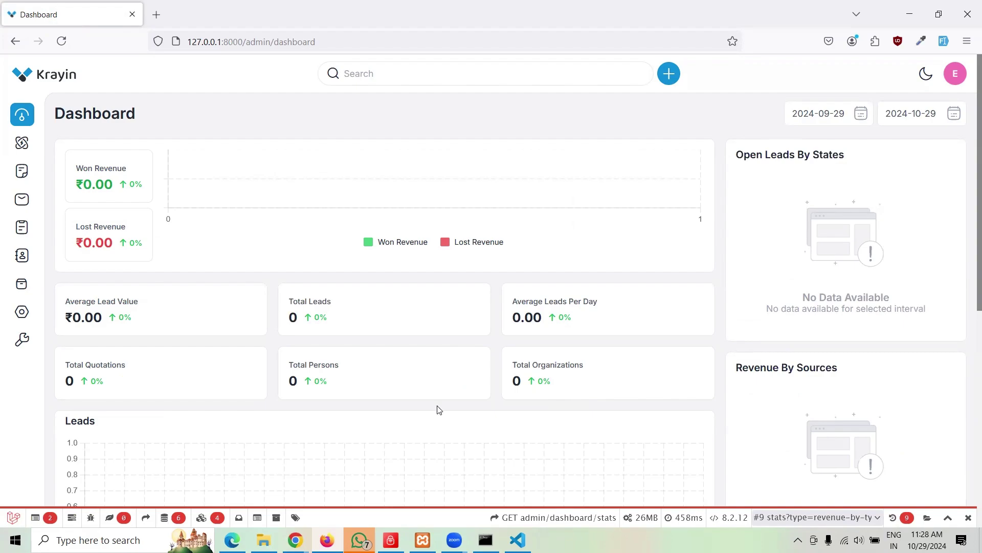
- Inspect the admin's My Account page, including the password and name fields
left_click(954, 77)
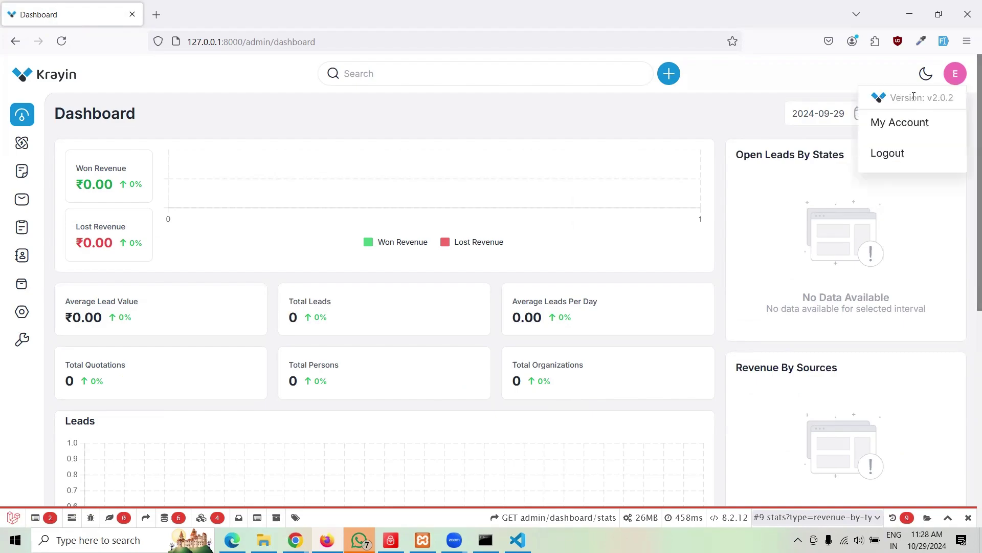
left_click(896, 125)
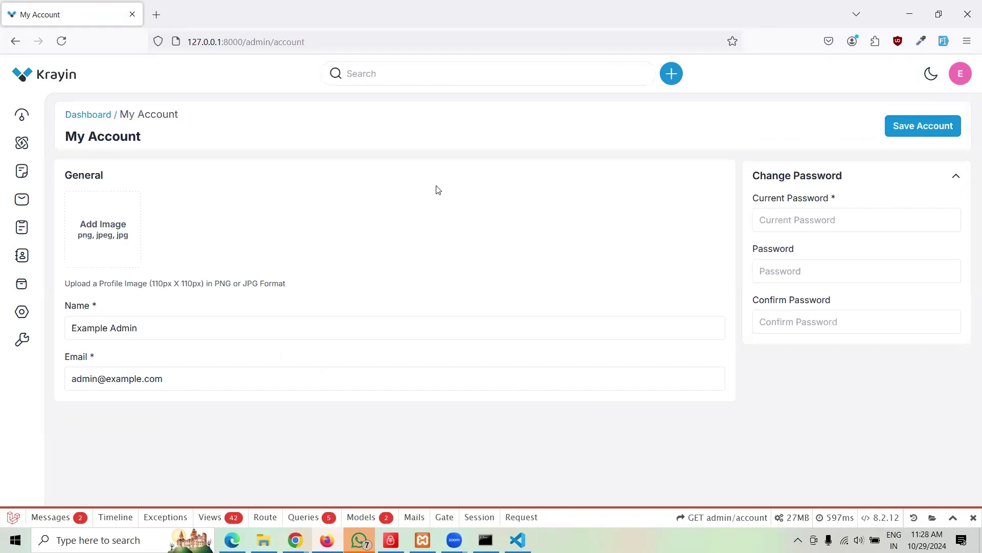
left_click(778, 221)
left_click(788, 271)
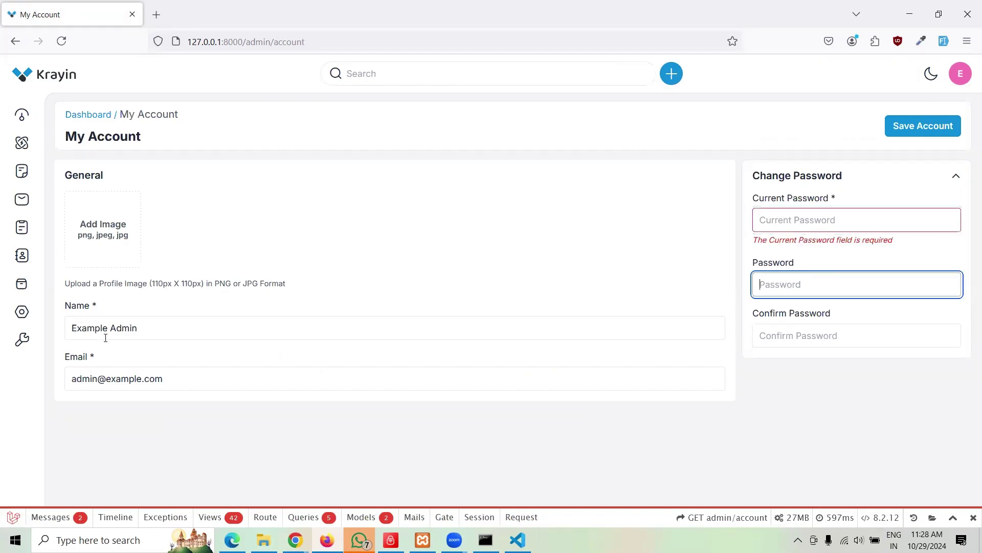
left_click(161, 331)
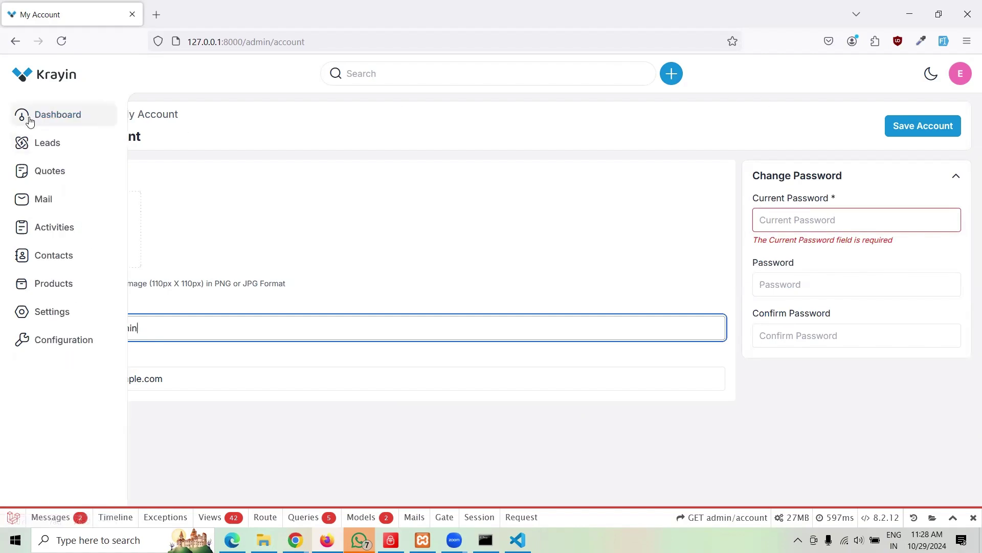
- Return to the Dashboard and go to the Leads board
left_click(30, 121)
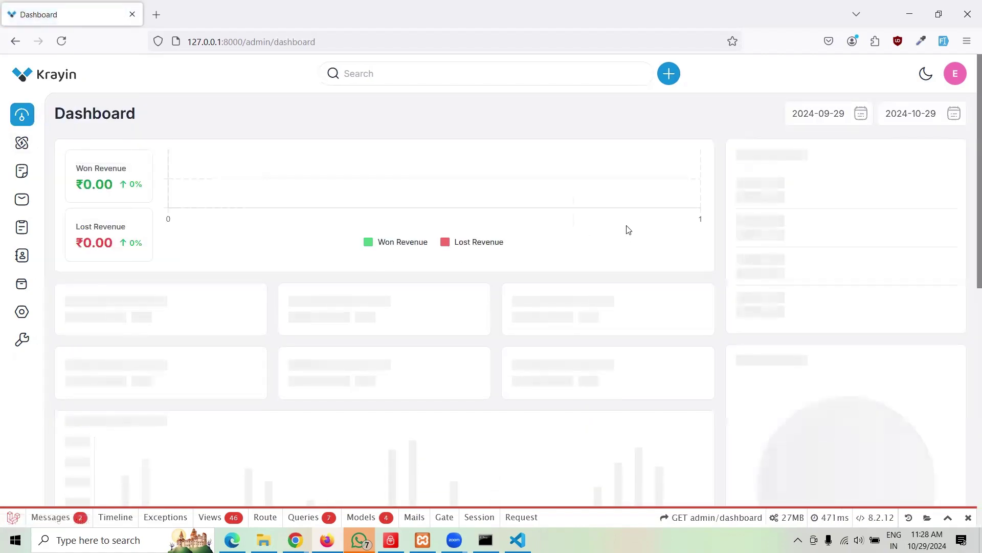
scroll(689, 225, "down", 9)
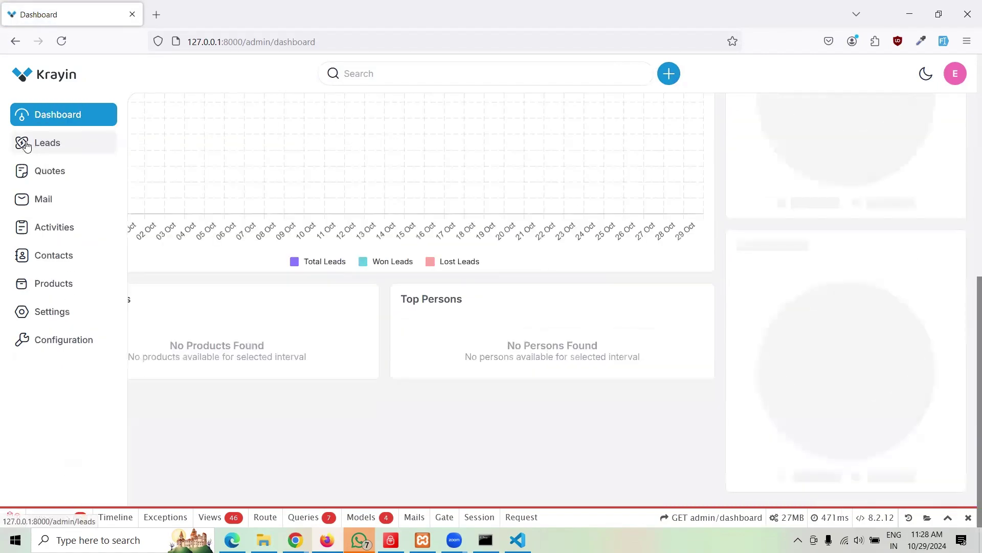
left_click(27, 147)
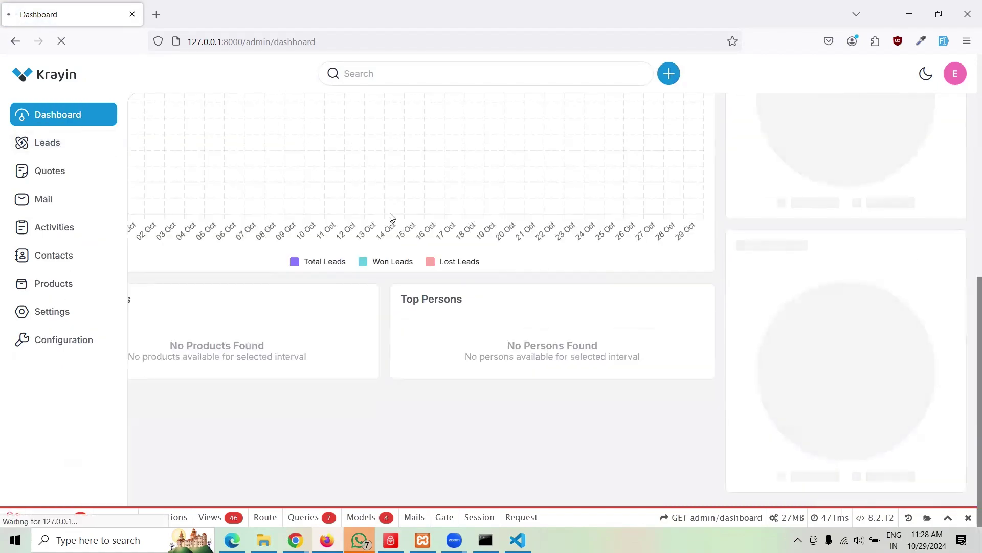